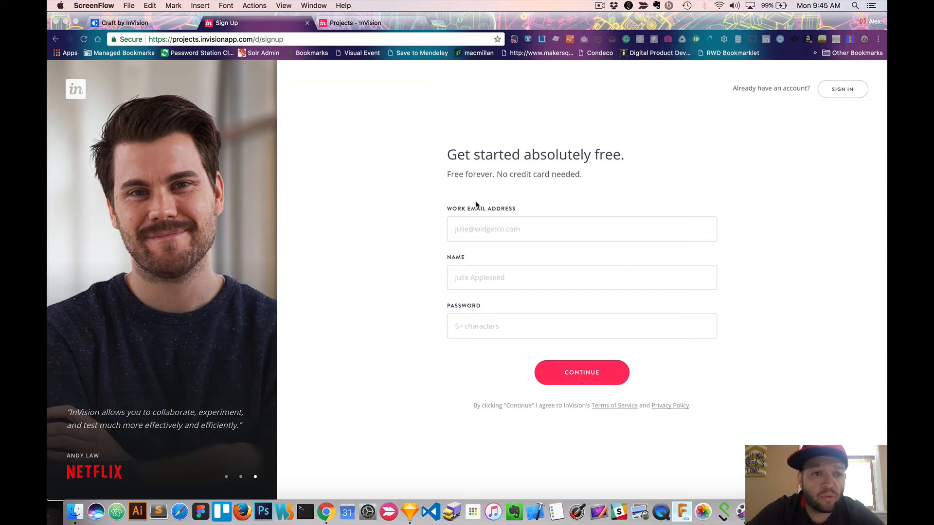
Switch to Sketch and open Craft's custom data content types beside the iPhone 7 artboards
{"action": "key", "text": "super+Tab"}
{"action": "key", "text": "super+Tab"}
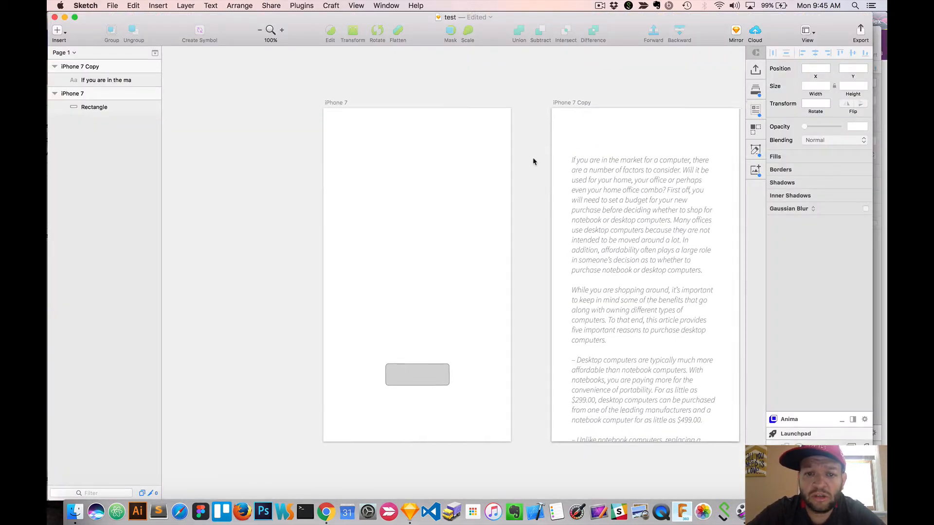
{"action": "scroll", "coordinate": [533, 157], "scroll_direction": "right", "scroll_amount": 5}
{"action": "scroll", "coordinate": [534, 161], "scroll_direction": "right", "scroll_amount": 2}
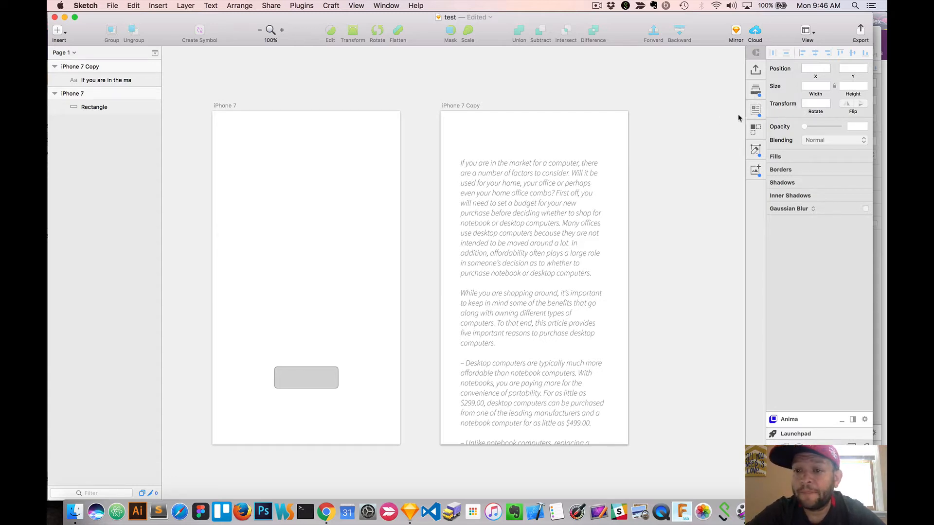
{"action": "left_click", "coordinate": [756, 112]}
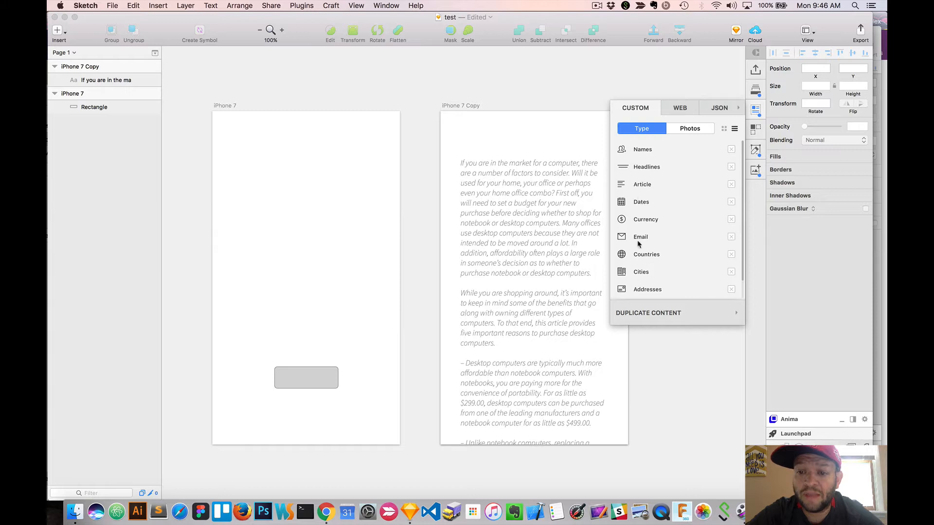
{"action": "left_click", "coordinate": [518, 128]}
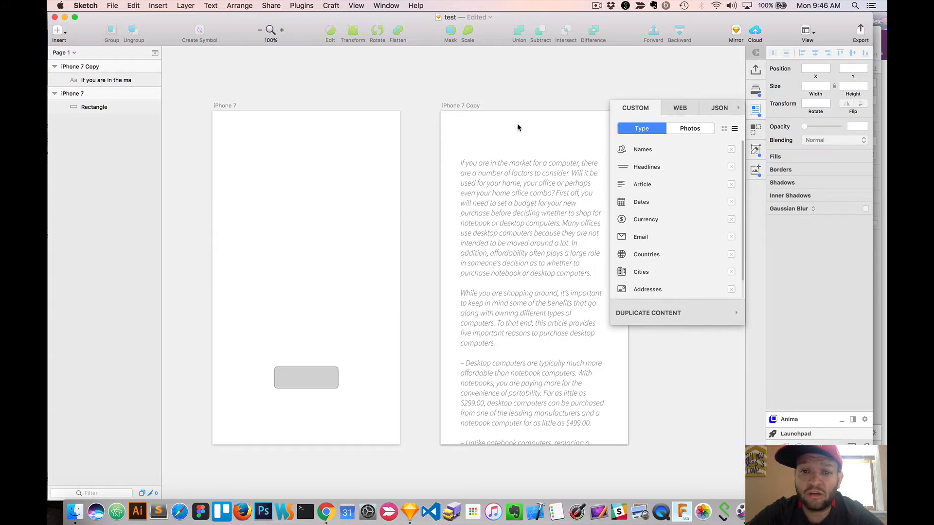
Add a text layer above the article on the iPhone 7 Copy artboard and fill it with a Technology headline
{"action": "left_click", "coordinate": [54, 30]}
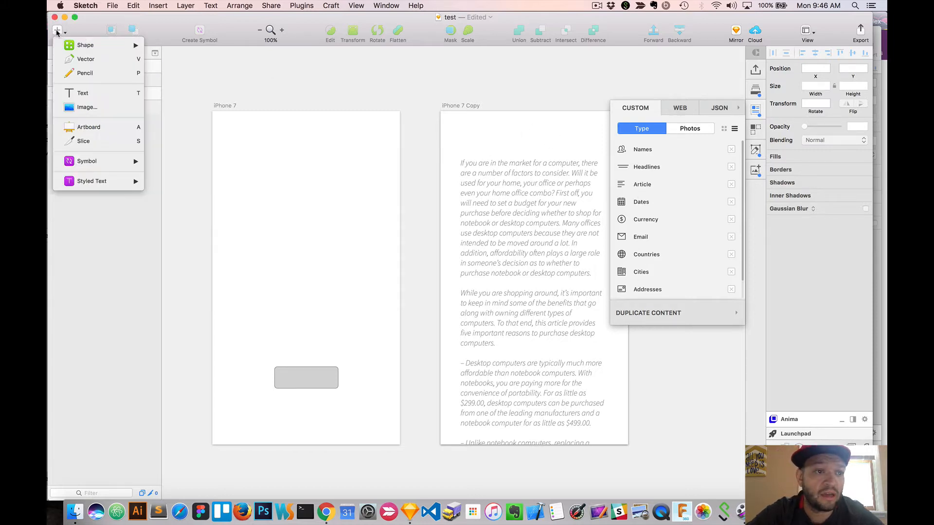
{"action": "left_click", "coordinate": [81, 92]}
{"action": "left_click", "coordinate": [457, 129]}
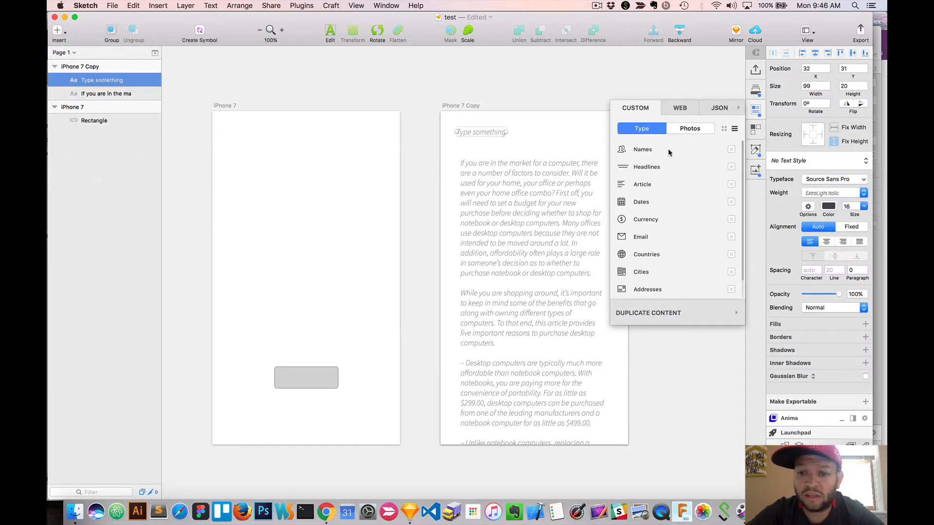
{"action": "mouse_move", "coordinate": [646, 170]}
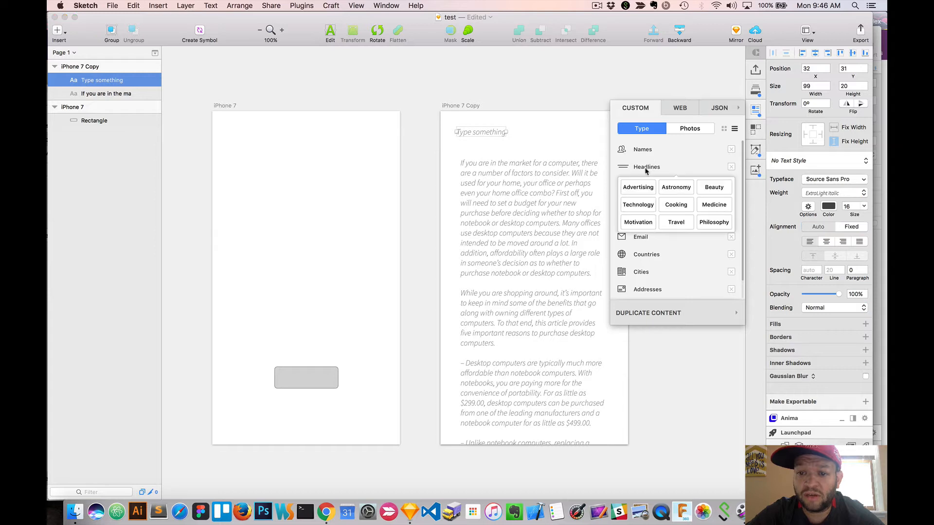
{"action": "left_click", "coordinate": [640, 203]}
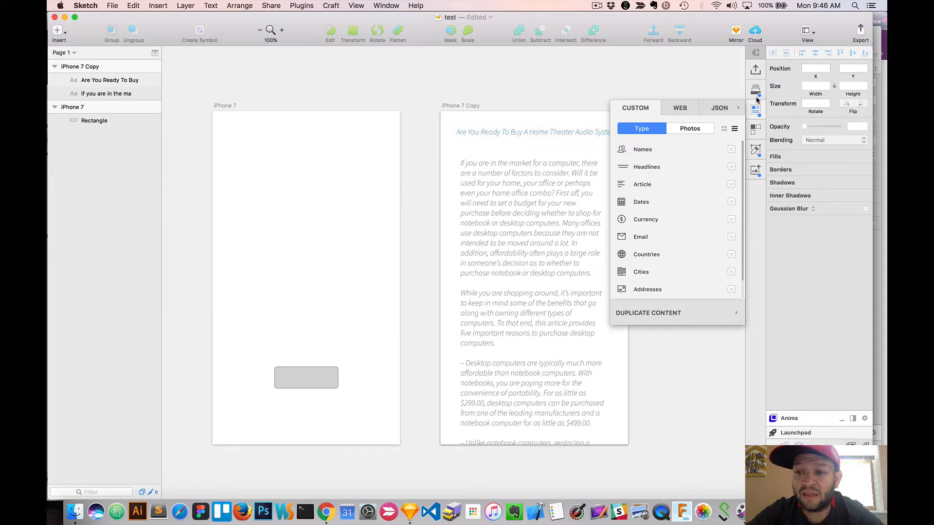
Fit the headline to the article's column at a width of about 287, wrapping onto two lines, and set its weight to Semibold
{"action": "left_click", "coordinate": [571, 136]}
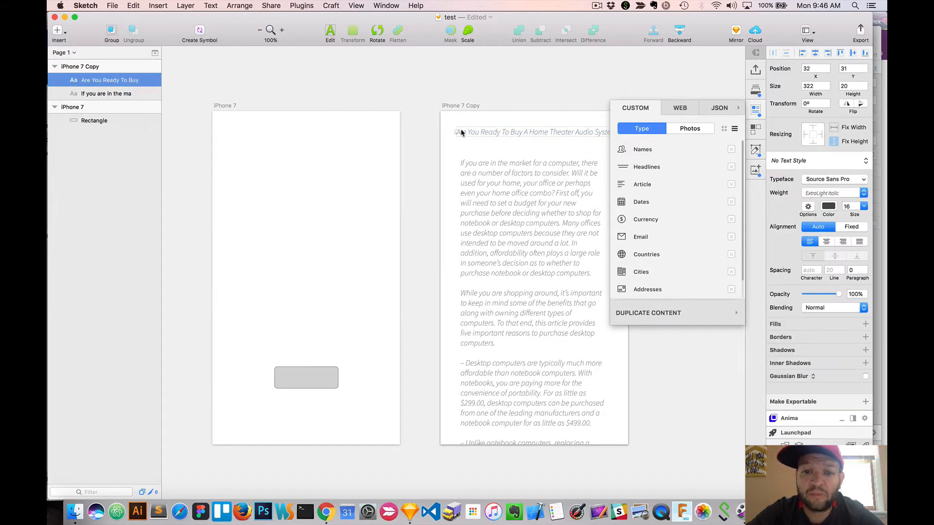
{"action": "left_click_drag", "start_coordinate": [458, 132], "coordinate": [489, 138]}
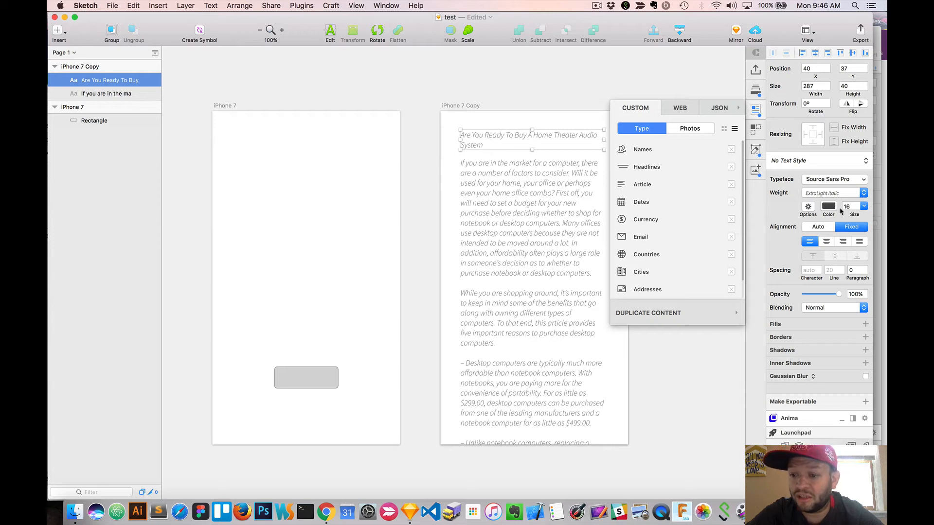
{"action": "left_click", "coordinate": [831, 193]}
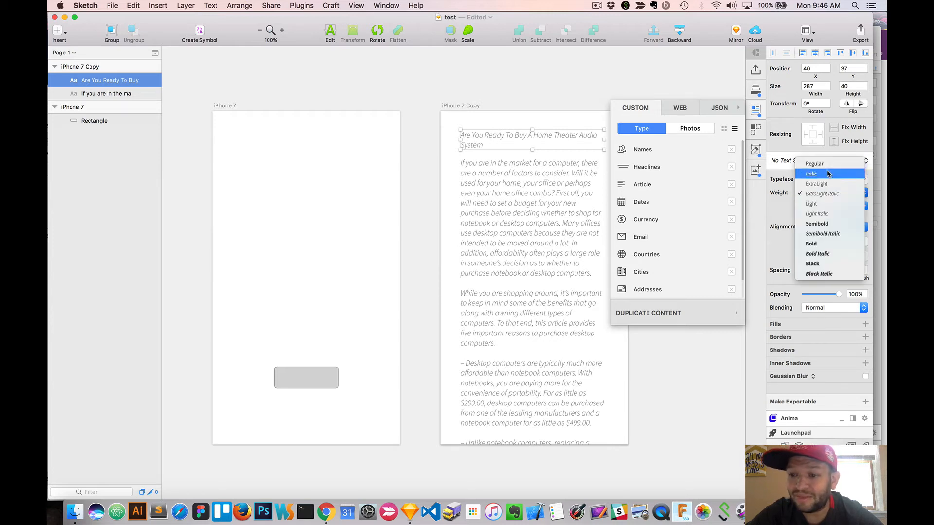
{"action": "left_click", "coordinate": [827, 224]}
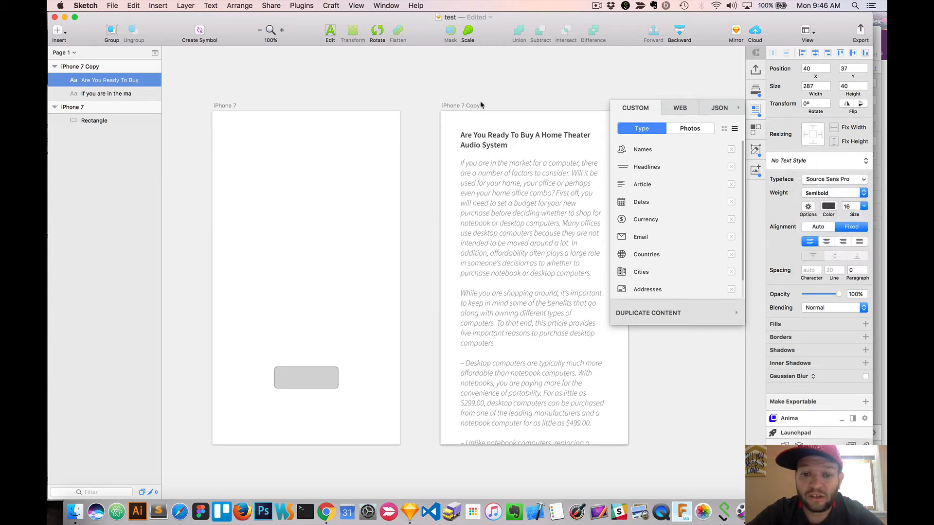
{"action": "left_click", "coordinate": [535, 97]}
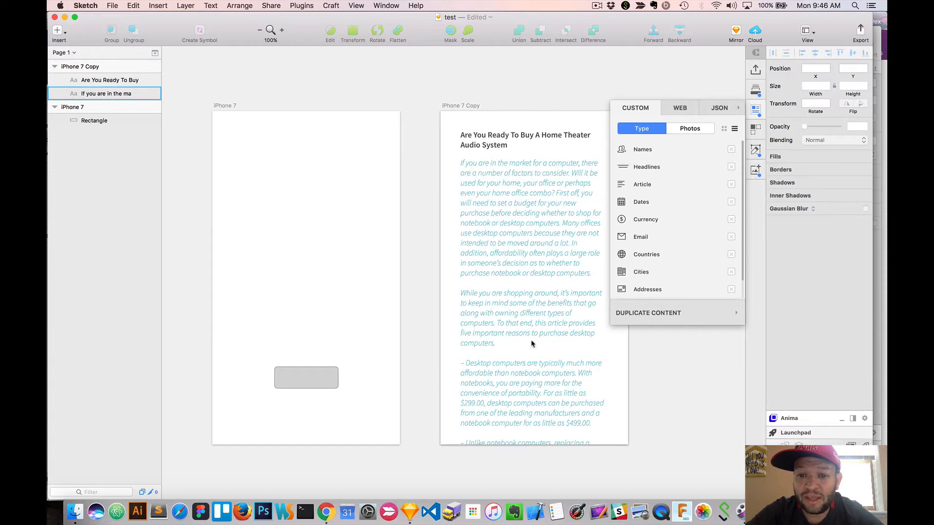
Move the headline and article text down together to leave space for an image near the artboard's upper edge
{"action": "left_click", "coordinate": [481, 144]}
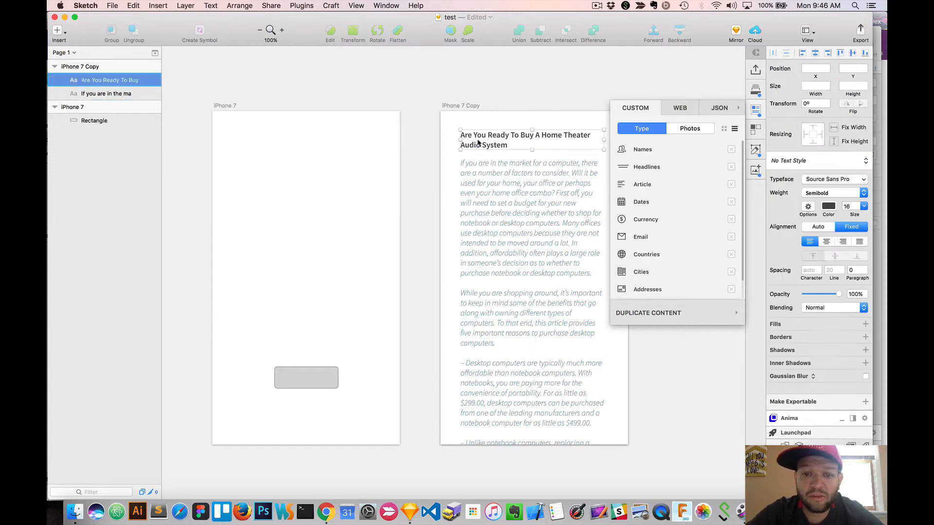
{"action": "left_click", "coordinate": [494, 189], "text": "shift"}
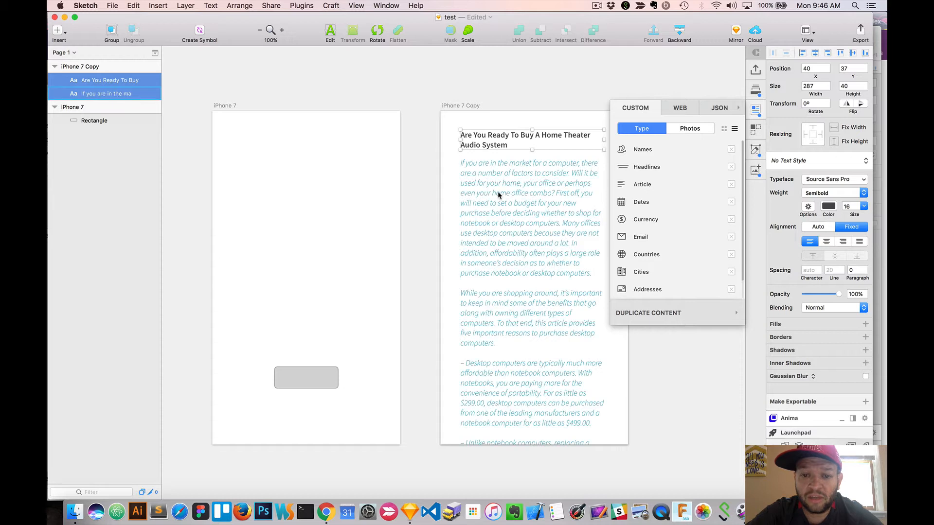
{"action": "left_click_drag", "start_coordinate": [492, 137], "coordinate": [494, 222]}
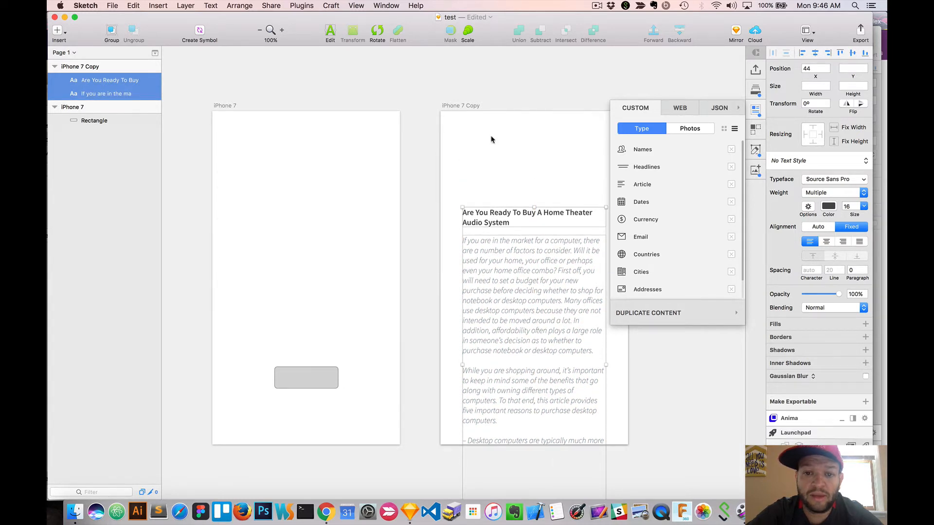
{"action": "left_click", "coordinate": [492, 139]}
Draw a rectangle about 309 by 162 above the headline on the iPhone 7 Copy artboard
{"action": "left_click", "coordinate": [58, 33]}
{"action": "mouse_move", "coordinate": [129, 45]}
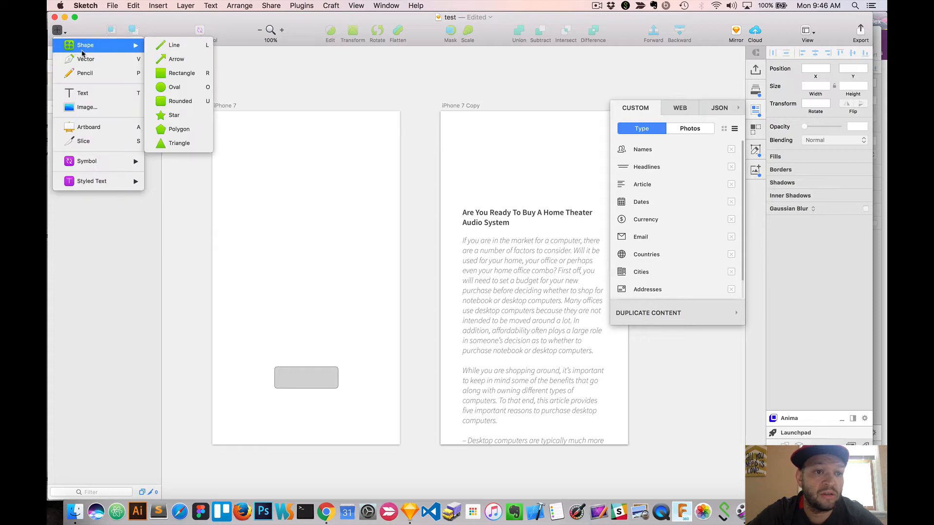
{"action": "left_click", "coordinate": [189, 74]}
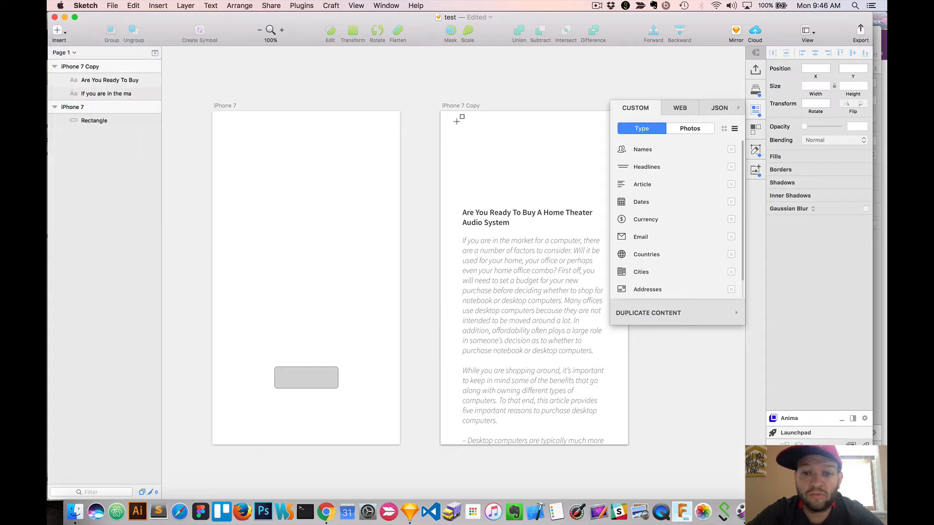
{"action": "left_click_drag", "start_coordinate": [454, 120], "coordinate": [608, 200]}
Save a new Craft photo action named Tech that uses Unsplash photos from the Technology category
{"action": "left_click", "coordinate": [690, 129]}
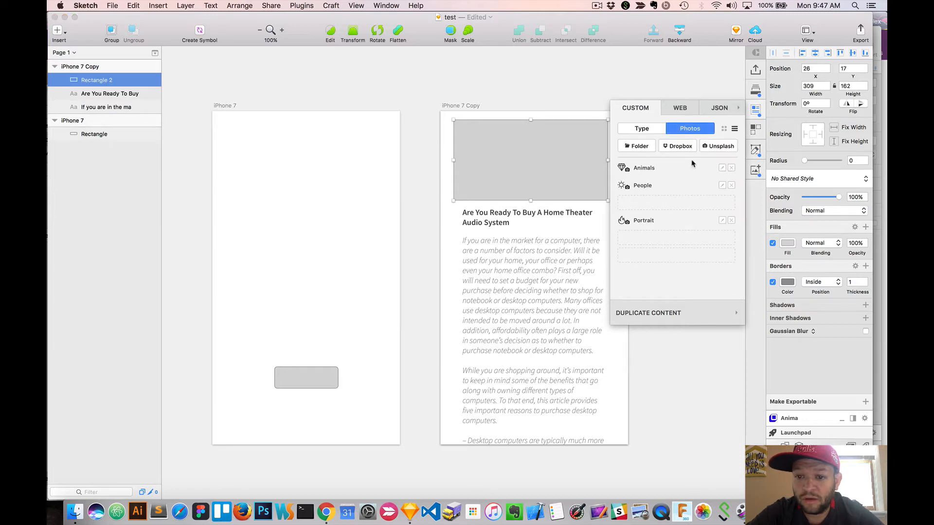
{"action": "left_click", "coordinate": [680, 205]}
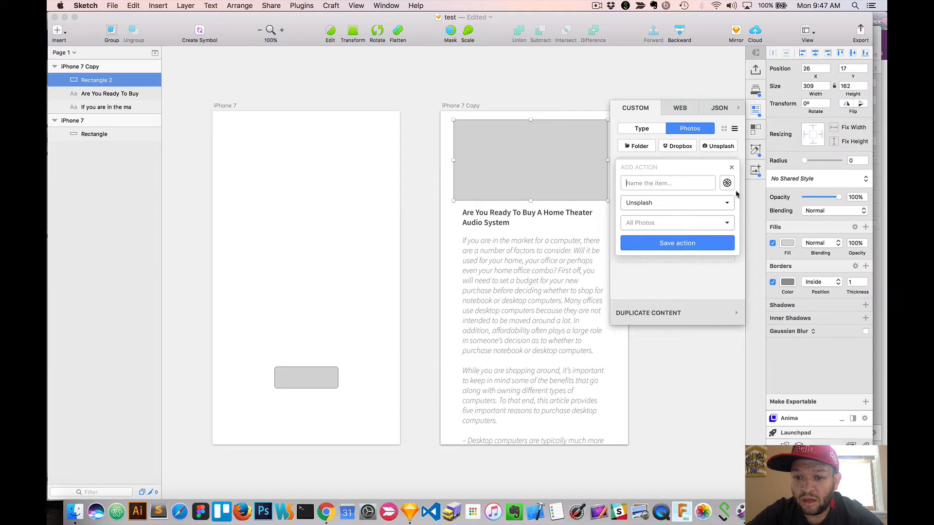
{"action": "left_click", "coordinate": [728, 204]}
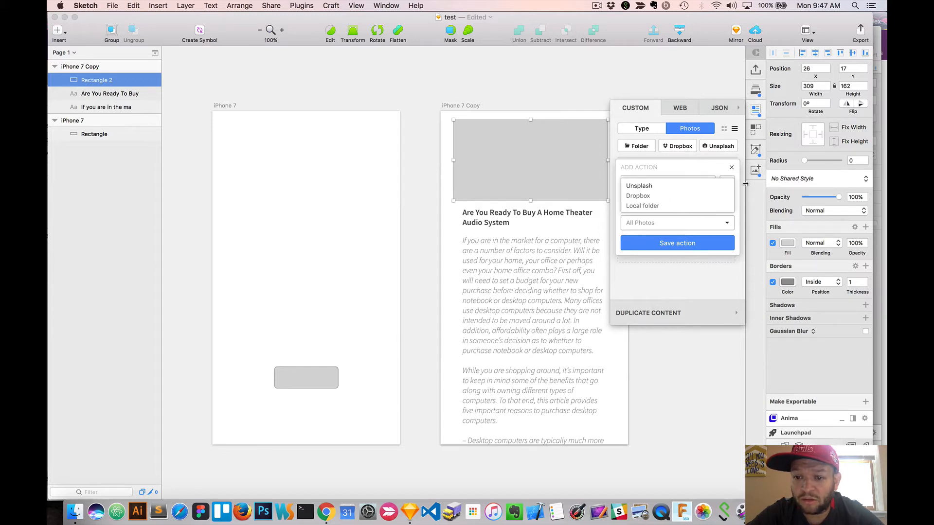
{"action": "left_click", "coordinate": [728, 223]}
{"action": "left_click", "coordinate": [728, 224]}
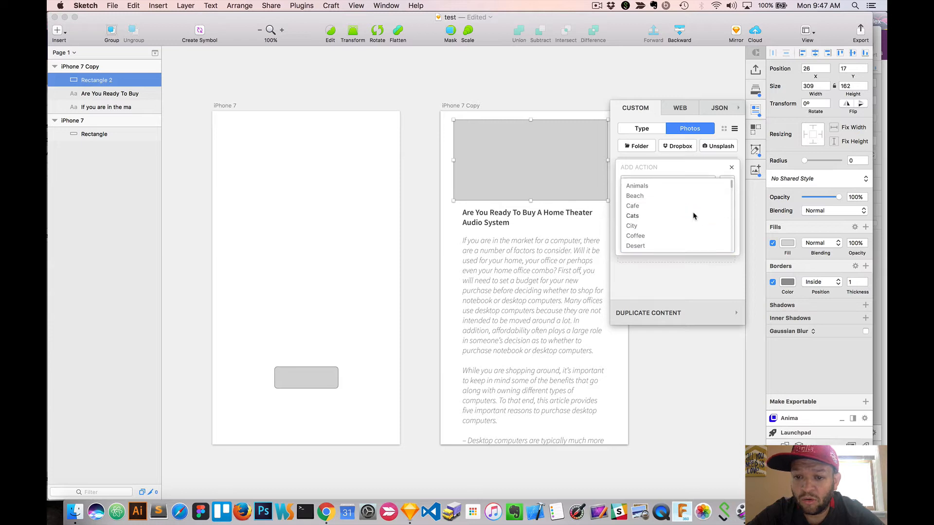
{"action": "scroll", "coordinate": [694, 216], "scroll_direction": "down", "scroll_amount": 5}
{"action": "scroll", "coordinate": [695, 216], "scroll_direction": "down", "scroll_amount": 15}
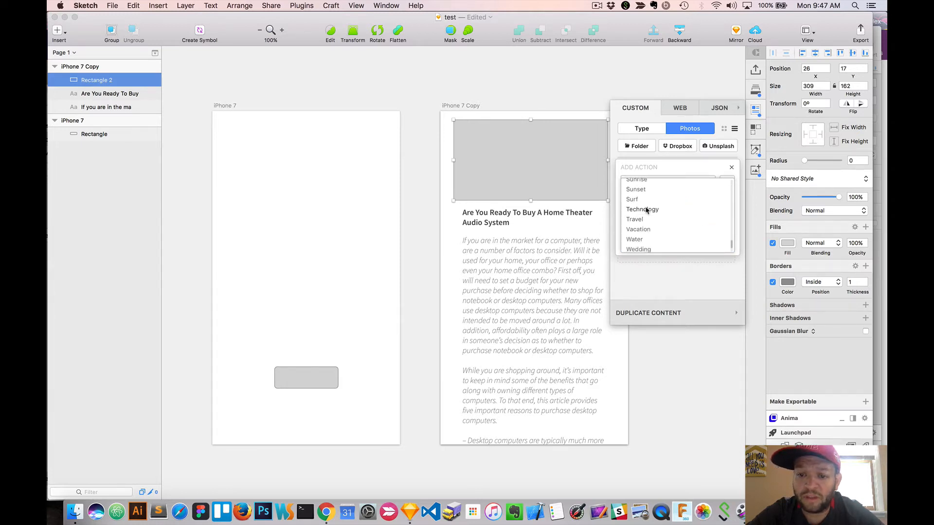
{"action": "left_click", "coordinate": [646, 209]}
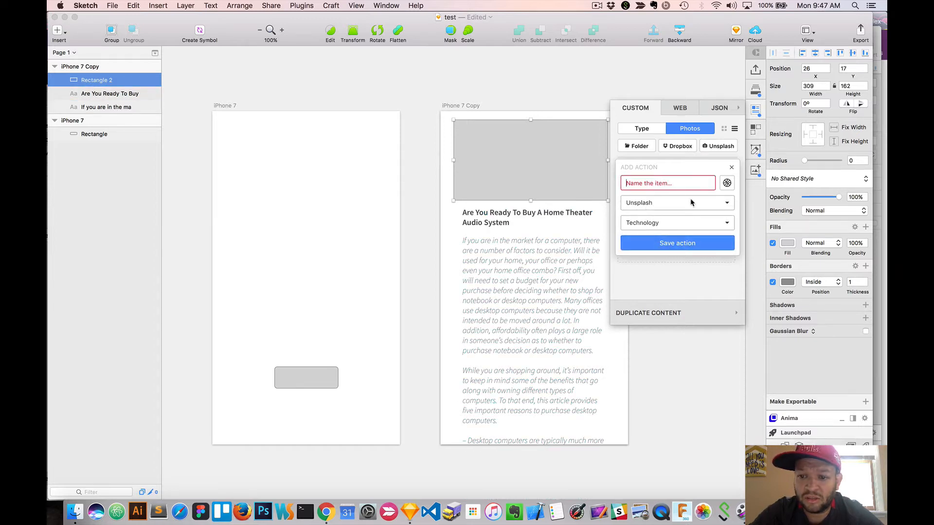
{"action": "left_click", "coordinate": [690, 184]}
{"action": "type", "text": "Tech"}
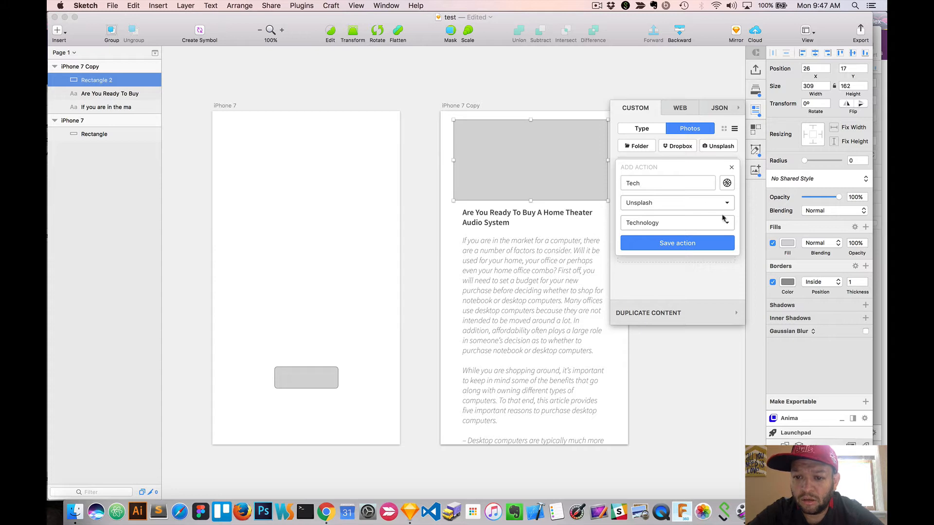
{"action": "left_click", "coordinate": [685, 246]}
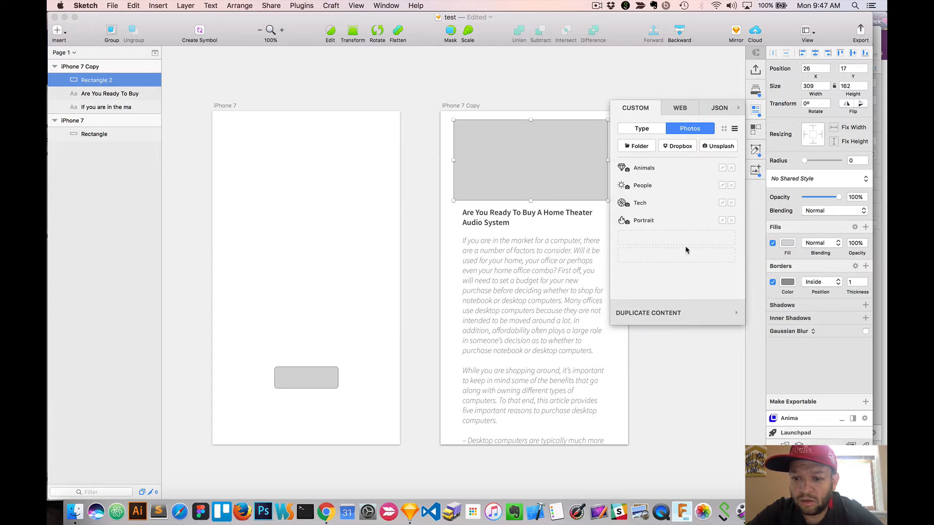
Fill the rectangle above the headline with a photo from the Tech action and deselect it
{"action": "left_click", "coordinate": [642, 205]}
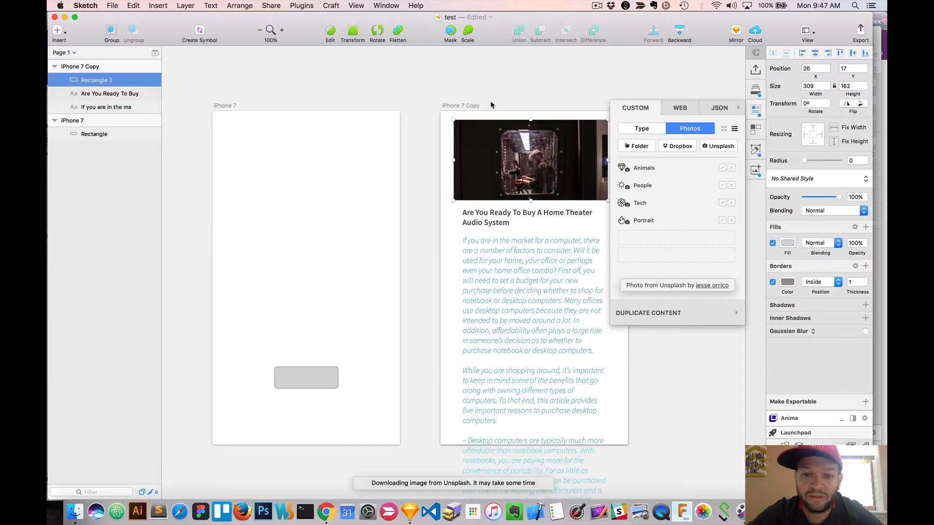
{"action": "left_click", "coordinate": [521, 93]}
{"action": "scroll", "coordinate": [521, 92], "scroll_direction": "right", "scroll_amount": 2}
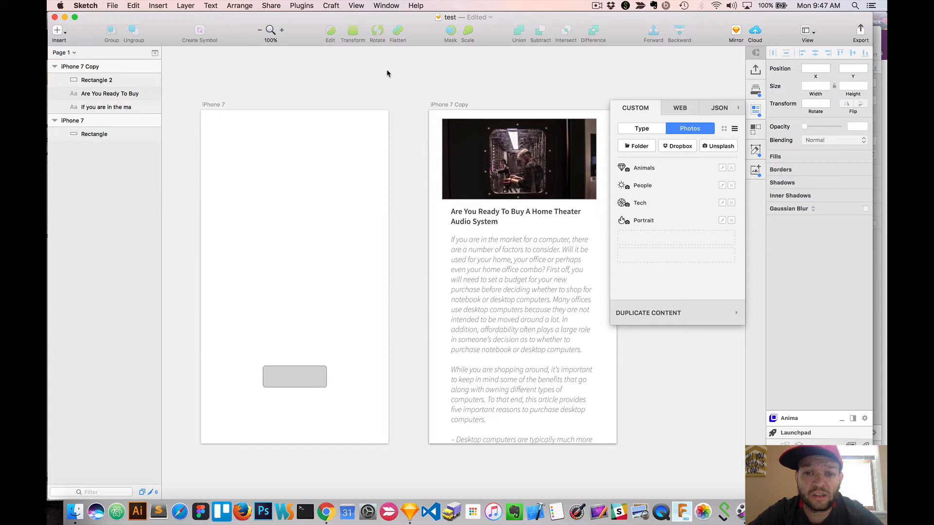
{"action": "key", "text": "super+Tab"}
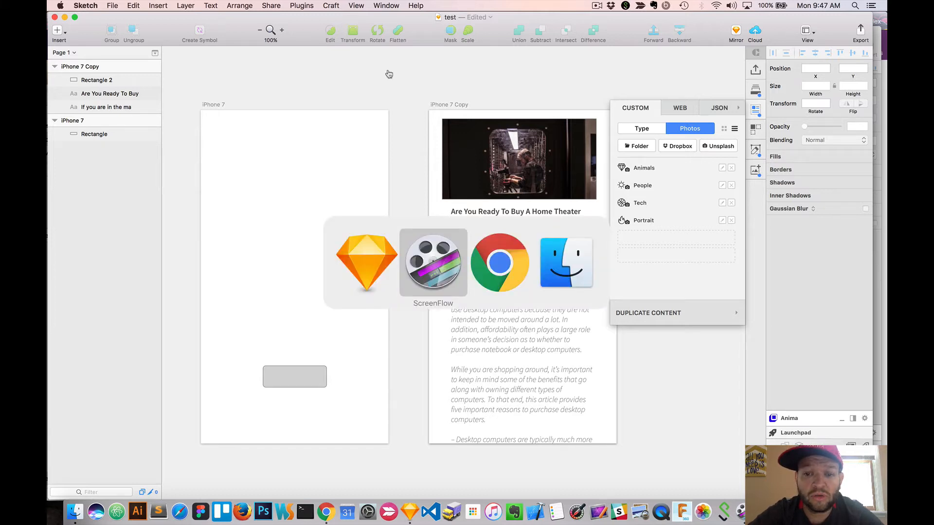
{"action": "key", "text": "Escape"}
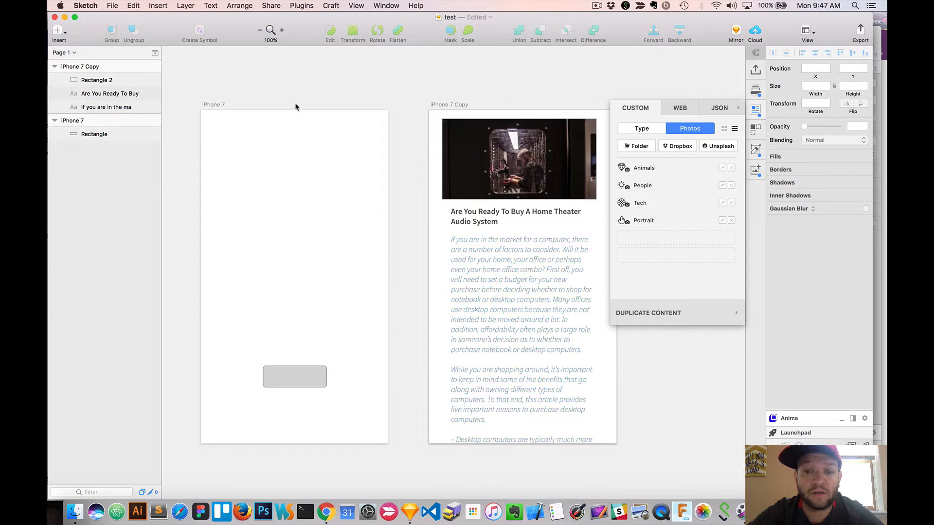
{"action": "key", "text": "super+Tab"}
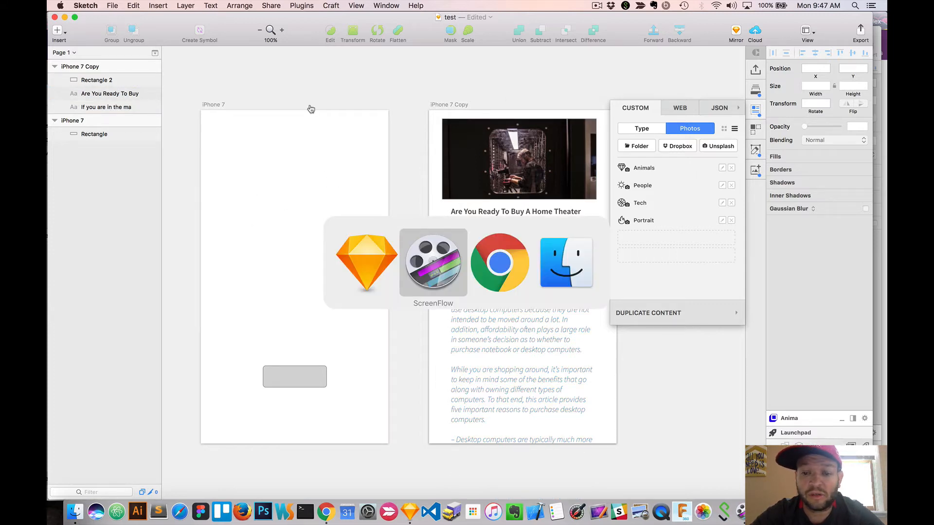
{"action": "key", "text": "Escape"}
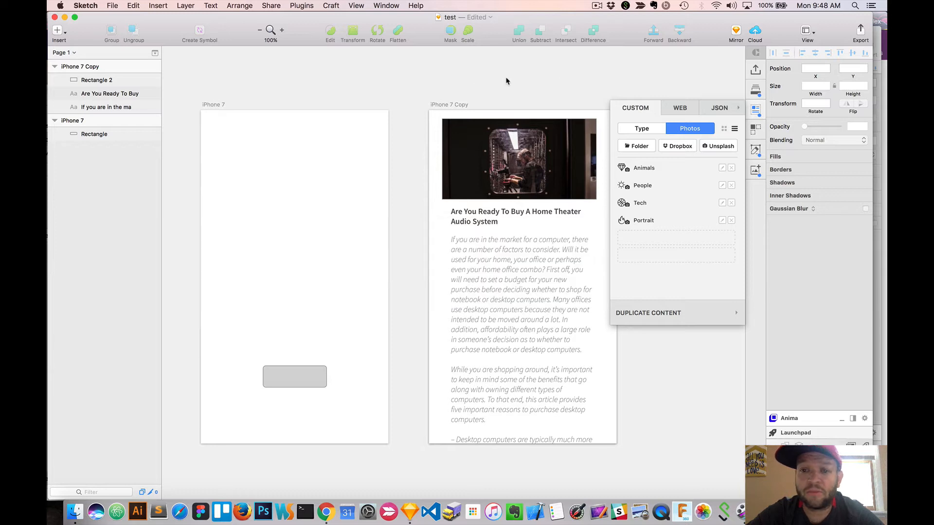
Open Craft's Sync options for the Text App project, and switch to Chrome to view the InVision projects page
{"action": "left_click", "coordinate": [748, 71]}
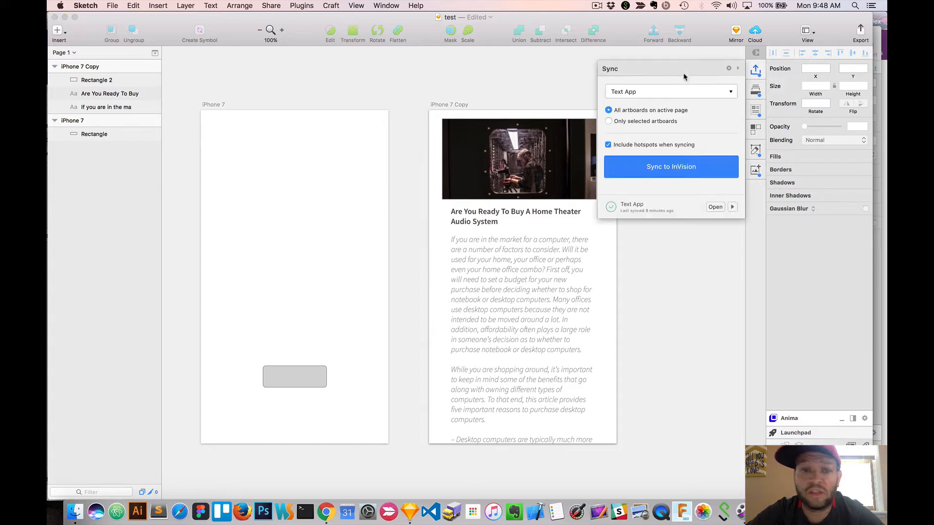
{"action": "key", "text": "super+Tab"}
{"action": "key", "text": "super+Tab"}
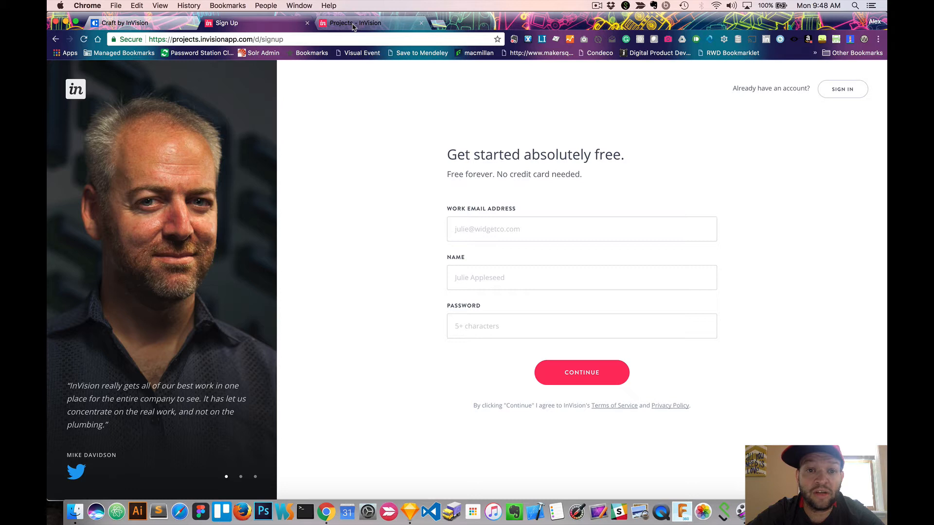
{"action": "left_click", "coordinate": [353, 25]}
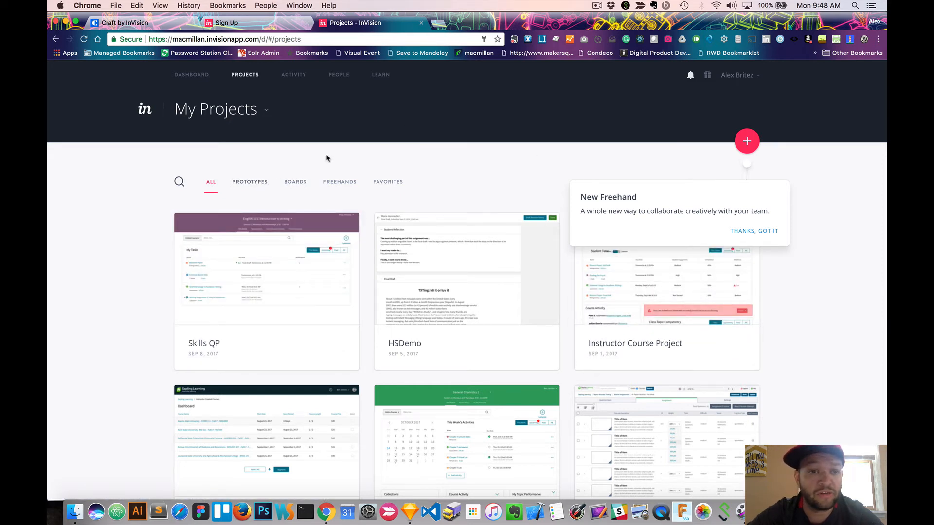
View the Craft plugin download page on the InVision site, and switch back to Sketch
{"action": "left_click", "coordinate": [131, 25]}
{"action": "scroll", "coordinate": [432, 240], "scroll_direction": "up", "scroll_amount": 3}
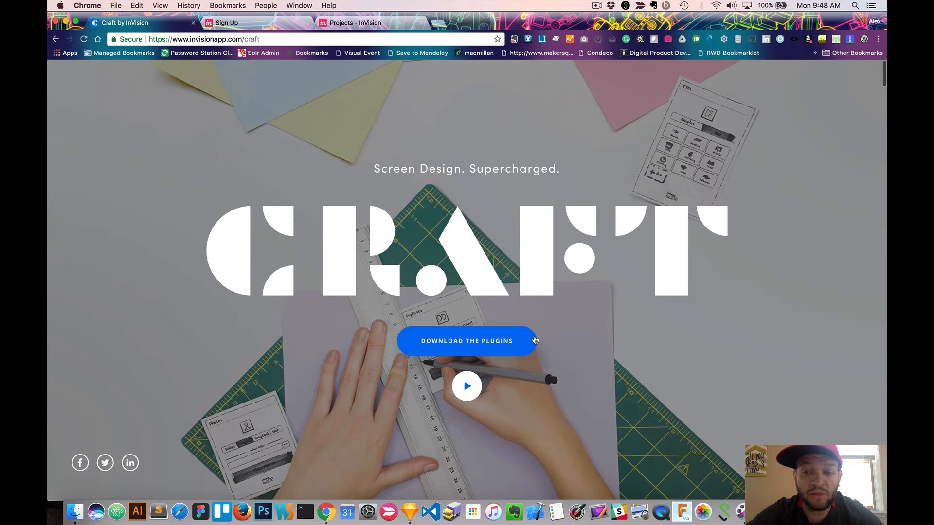
{"action": "key", "text": "super+Tab"}
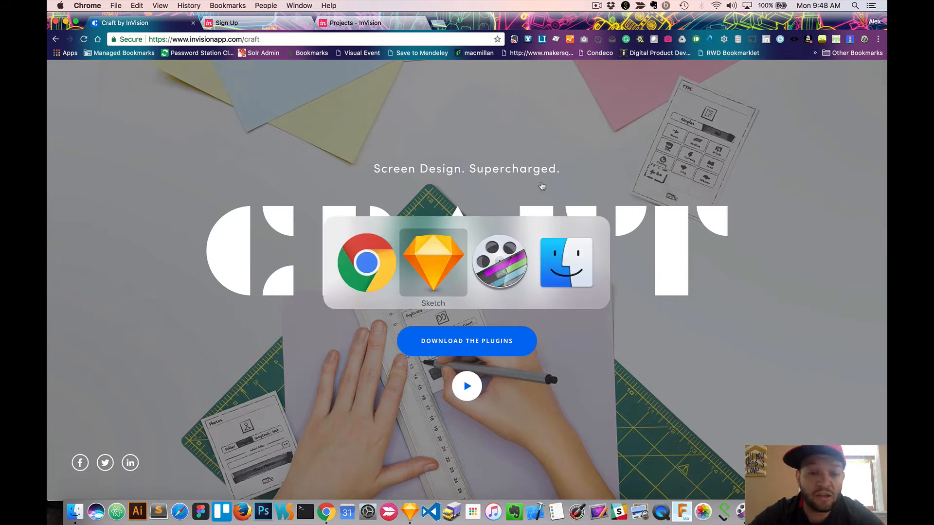
{"action": "key", "text": "super+Tab"}
{"action": "key", "text": "super+shift+Tab"}
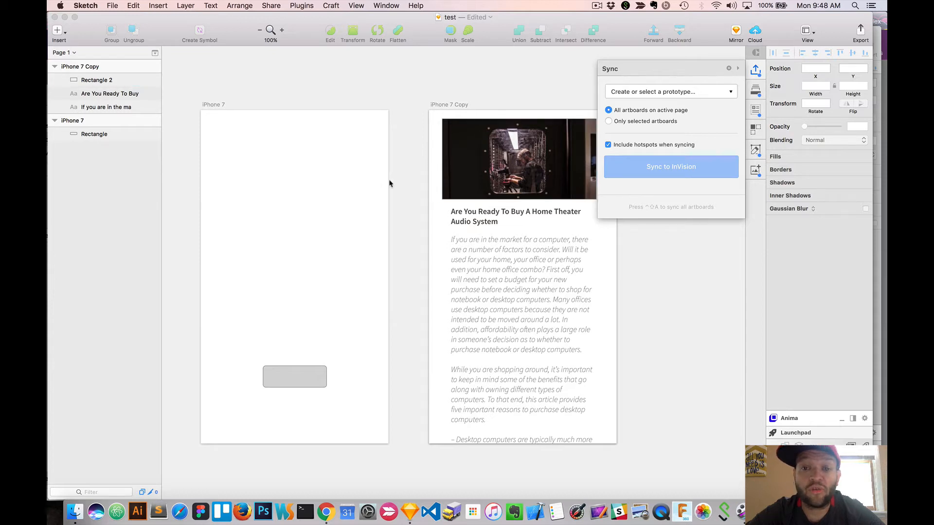
Create an iPhone prototype named My Test under the Macmillan Learning account and sync all artboards on the active page to it
{"action": "left_click", "coordinate": [676, 93]}
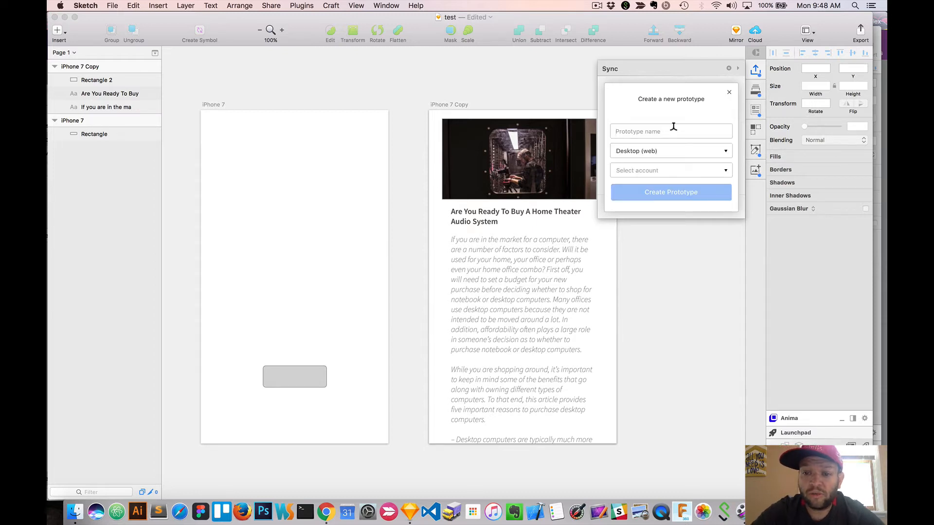
{"action": "type", "text": "M"}
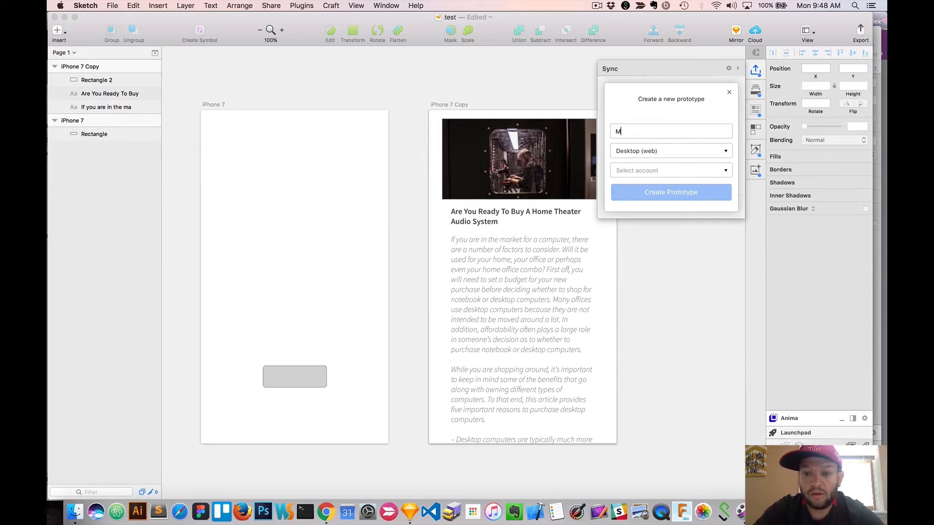
{"action": "type", "text": "y Test"}
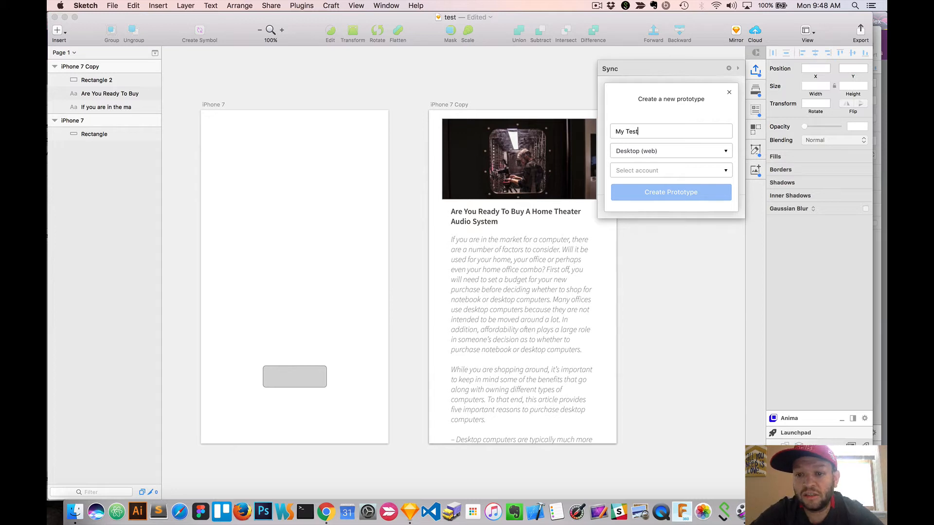
{"action": "left_click", "coordinate": [673, 153]}
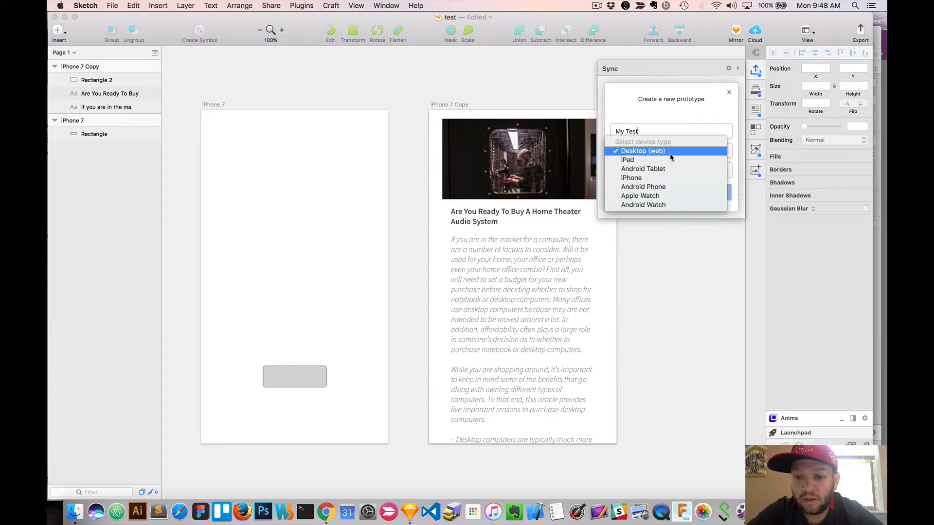
{"action": "left_click", "coordinate": [654, 178]}
{"action": "left_click", "coordinate": [647, 173]}
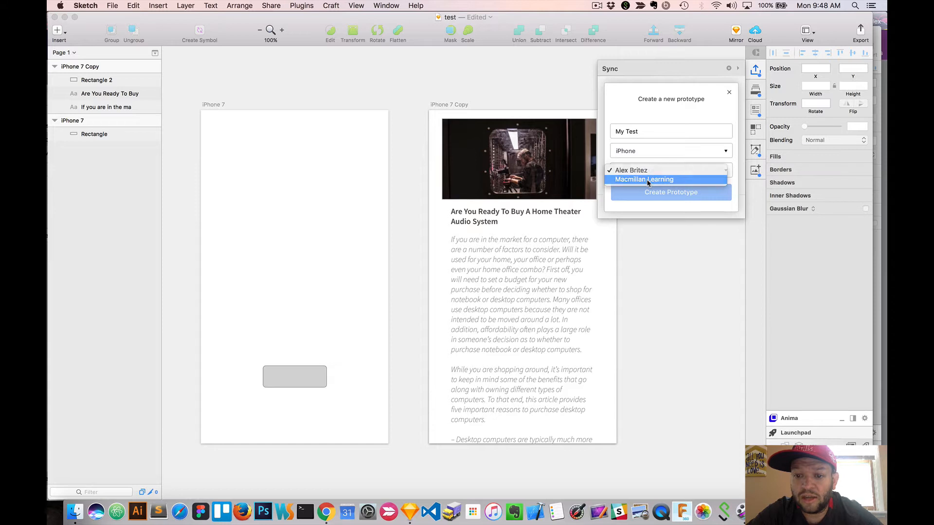
{"action": "left_click", "coordinate": [649, 179]}
{"action": "left_click", "coordinate": [670, 194]}
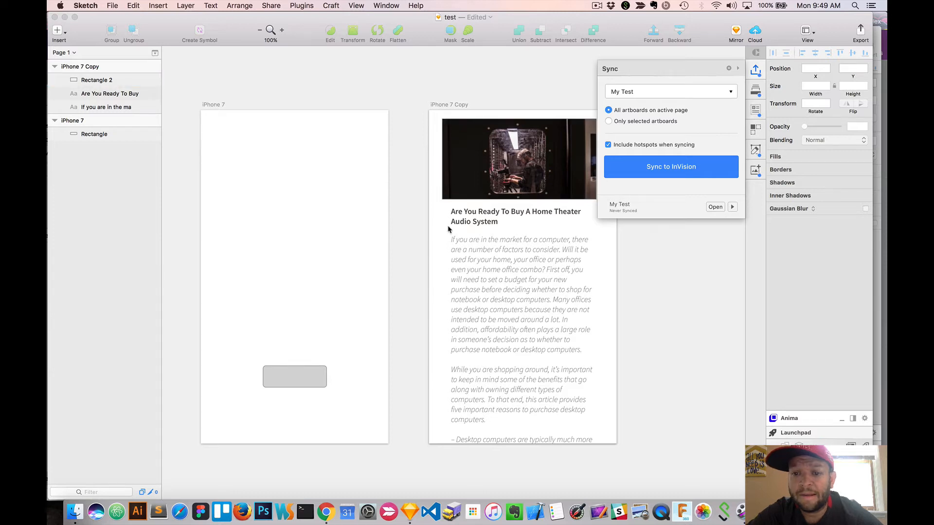
{"action": "left_click", "coordinate": [671, 167]}
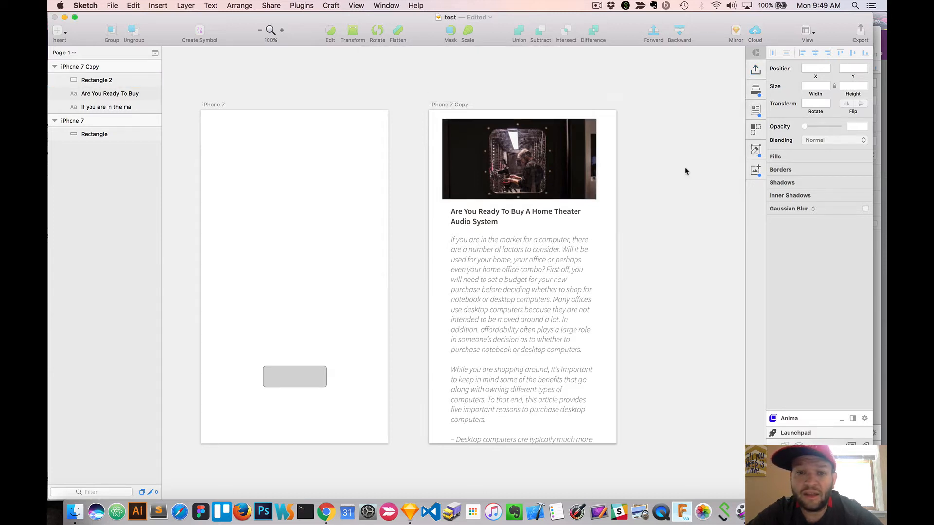
Switch to Chrome, reload the InVision projects filtered to prototypes, and open the My Test prototype
{"action": "key", "text": "super+Tab"}
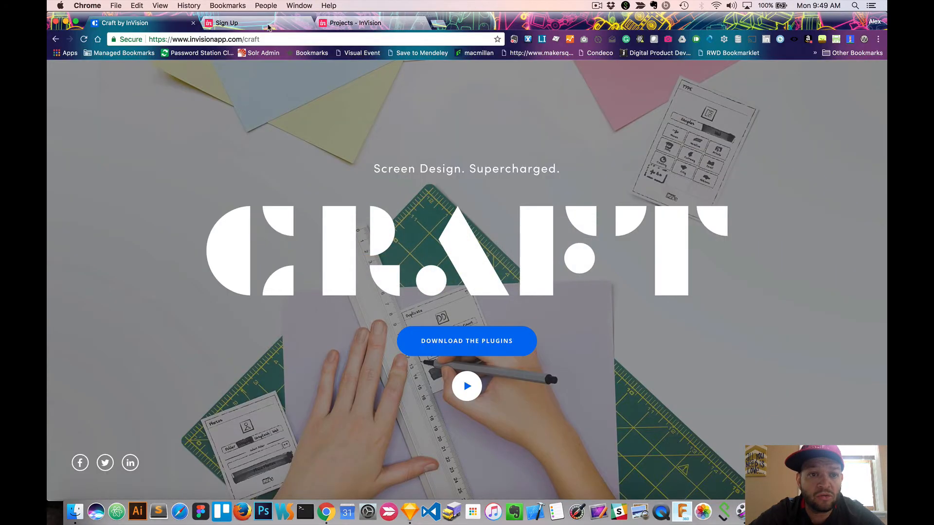
{"action": "left_click", "coordinate": [379, 24]}
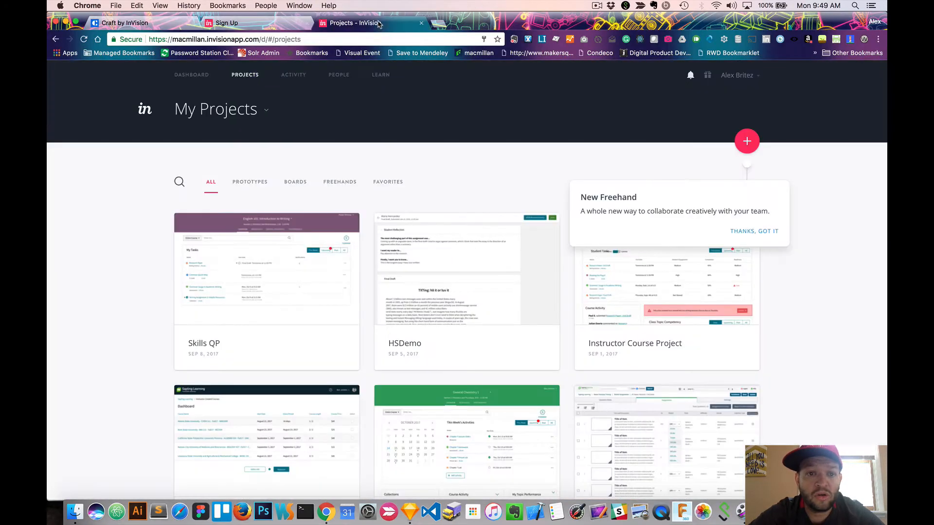
{"action": "left_click", "coordinate": [249, 186]}
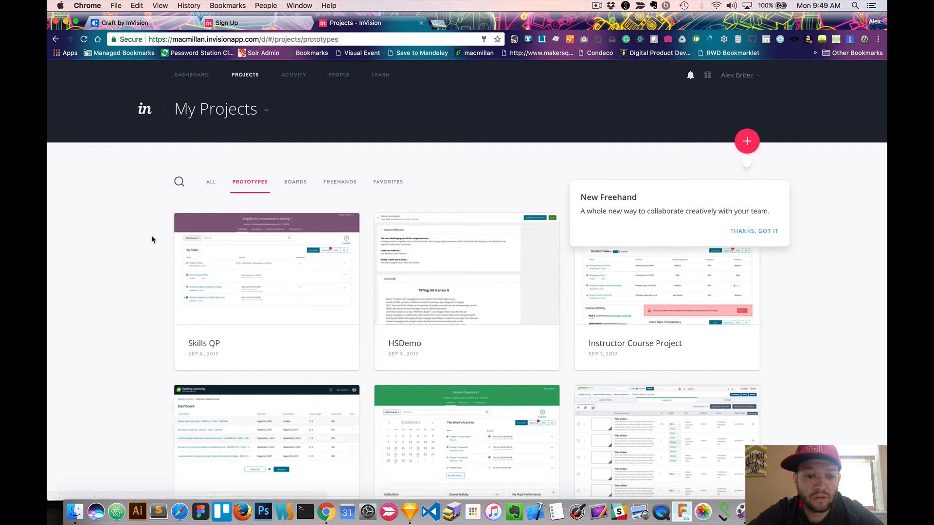
{"action": "key", "text": "super+r"}
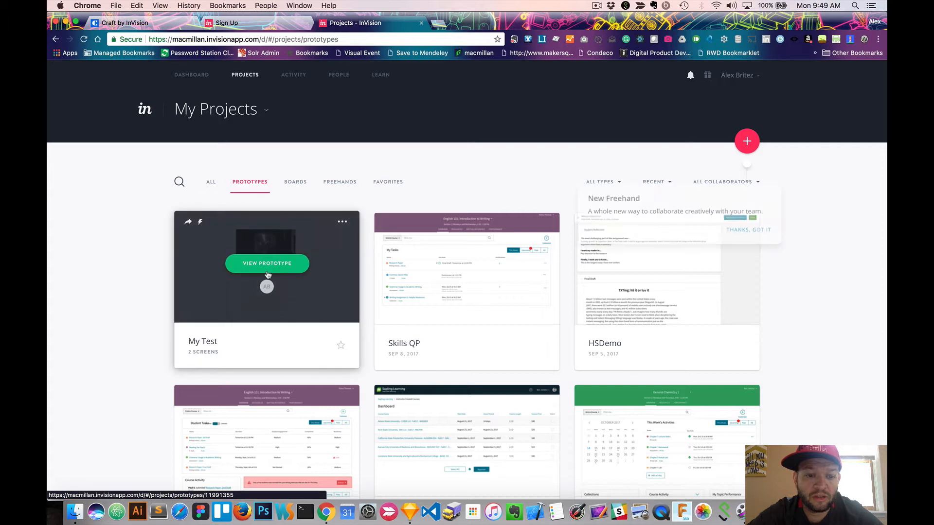
{"action": "left_click", "coordinate": [267, 267]}
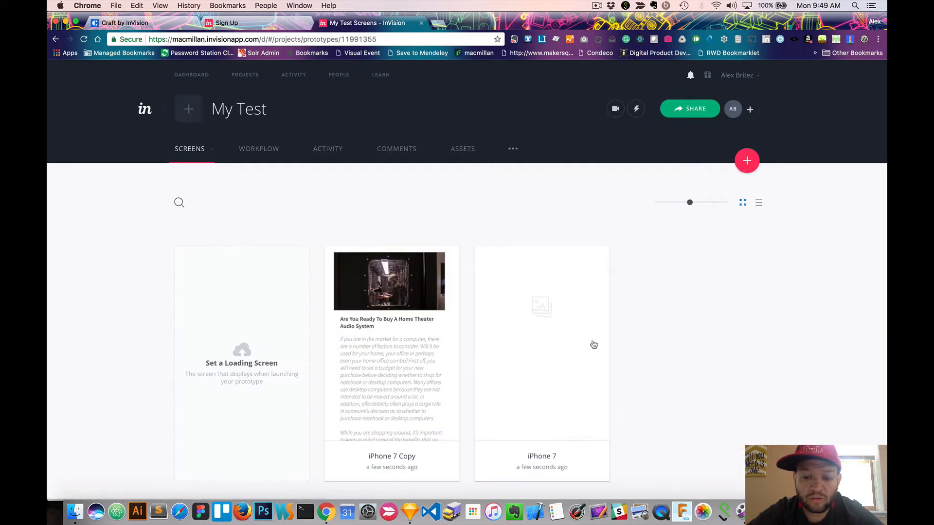
Preview the iPhone 7 Copy and iPhone 7 screens of My Test, returning to the screens overview after each
{"action": "scroll", "coordinate": [574, 351], "scroll_direction": "down", "scroll_amount": 3}
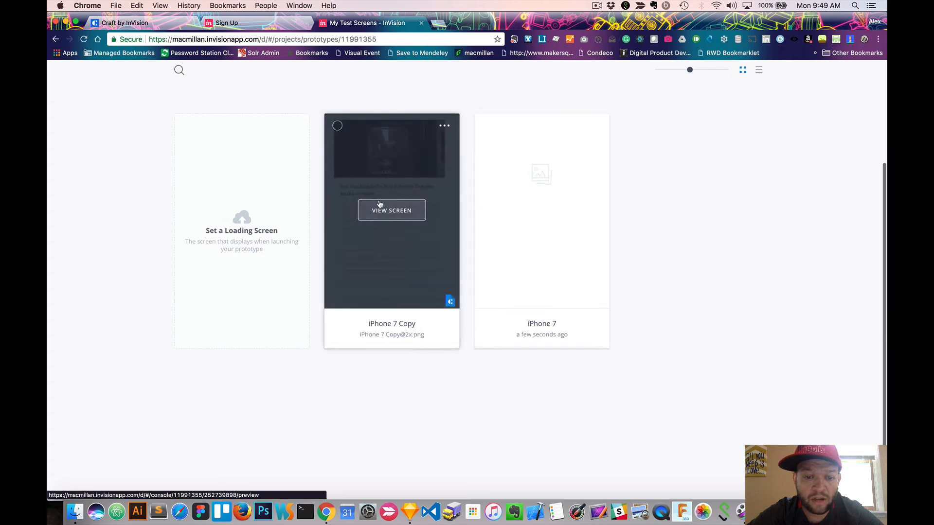
{"action": "left_click", "coordinate": [386, 208]}
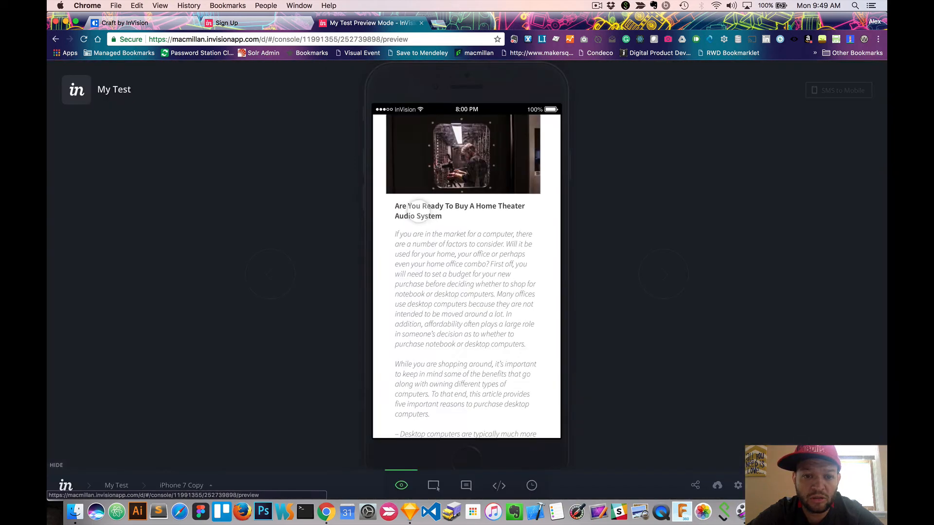
{"action": "left_click", "coordinate": [56, 40]}
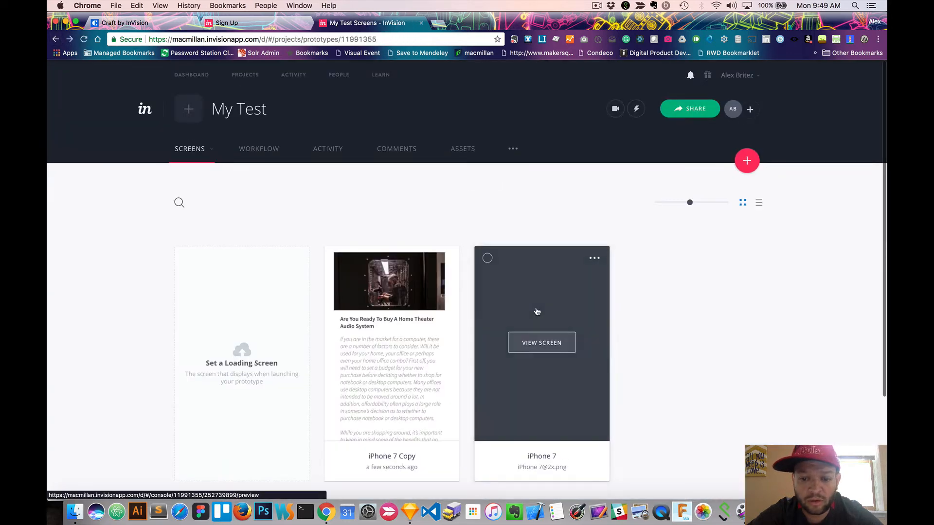
{"action": "left_click", "coordinate": [547, 312]}
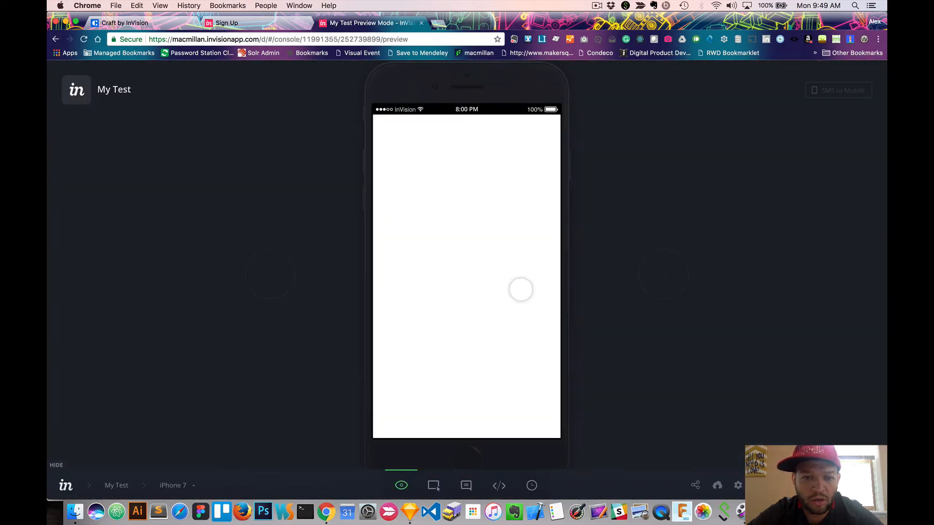
{"action": "left_click", "coordinate": [56, 39]}
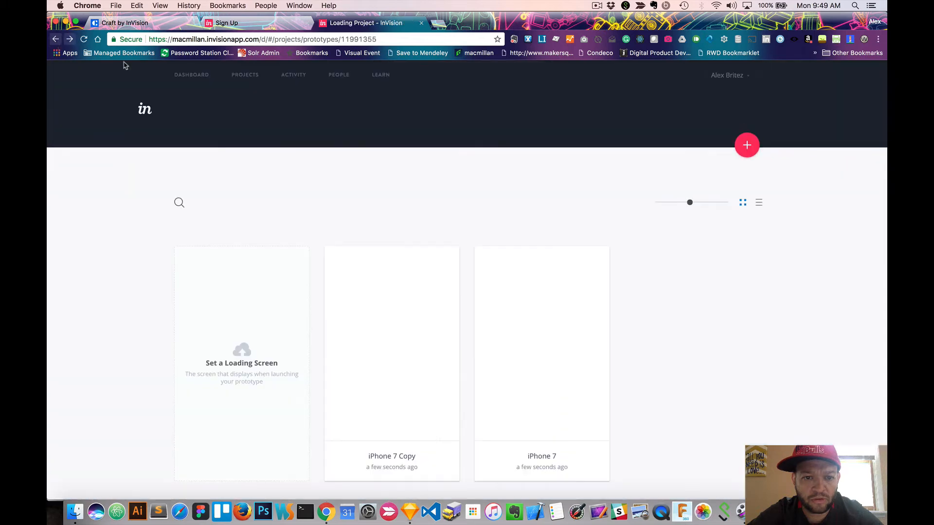
Switch to Sketch and sync all artboards on the active page to the My Test prototype again
{"action": "key", "text": "super+Tab"}
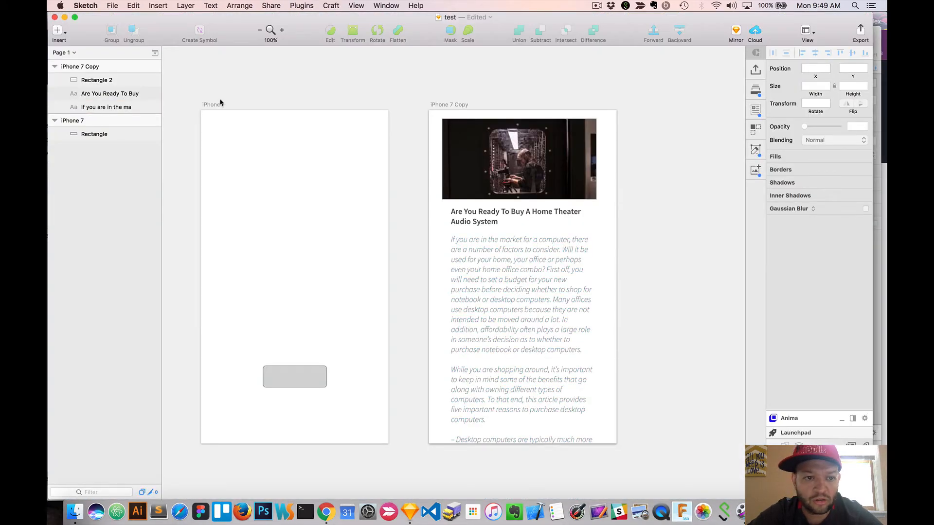
{"action": "left_click", "coordinate": [220, 103]}
{"action": "left_click", "coordinate": [400, 87]}
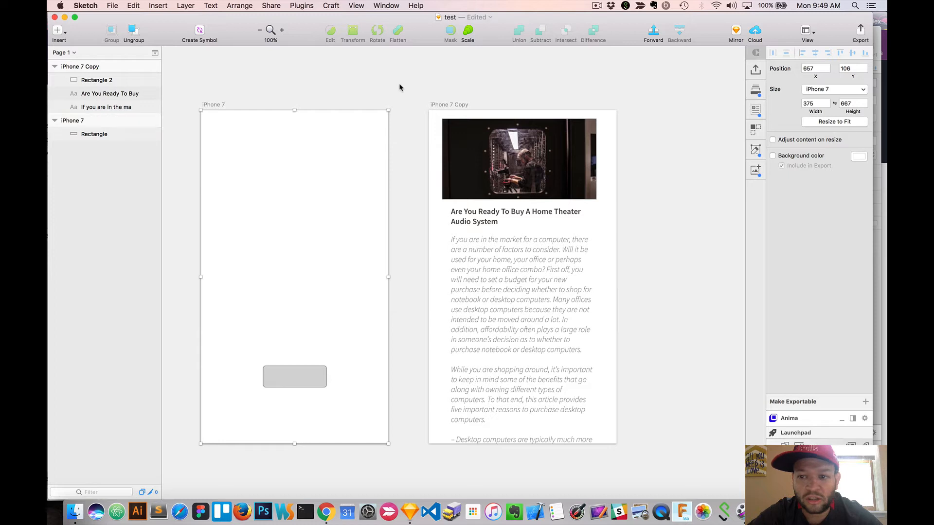
{"action": "left_click", "coordinate": [755, 70]}
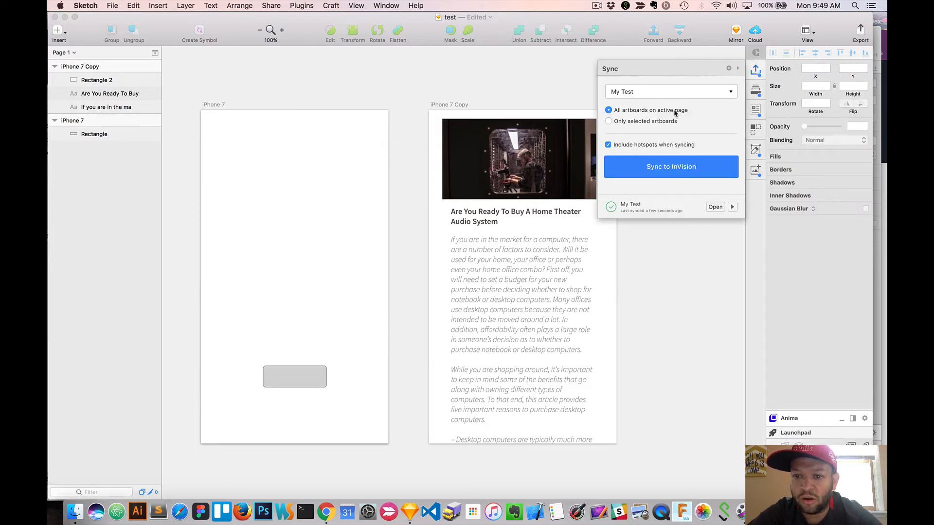
{"action": "left_click", "coordinate": [675, 170]}
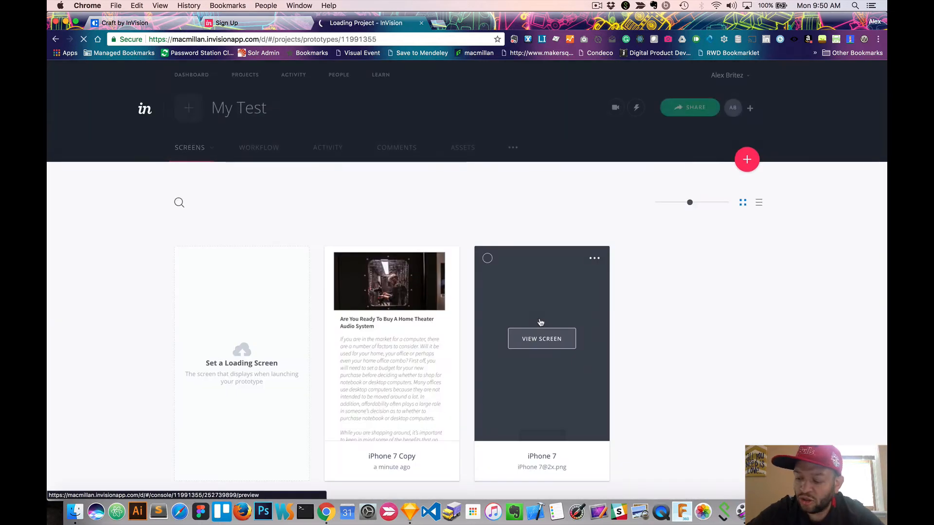
In Chrome, place the iPhone 7 screen before iPhone 7 Copy in the My Test prototype and open its preview
{"action": "left_click_drag", "start_coordinate": [562, 270], "coordinate": [433, 312]}
{"action": "left_click", "coordinate": [384, 341]}
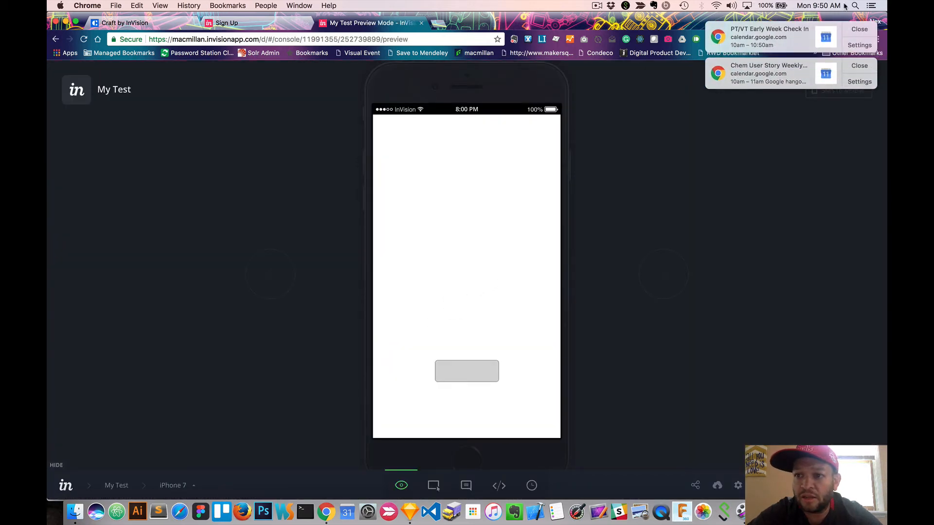
Turn on macOS Do Not Disturb, and page the preview forward to iPhone 7 Copy and back to iPhone 7
{"action": "left_click", "coordinate": [872, 6]}
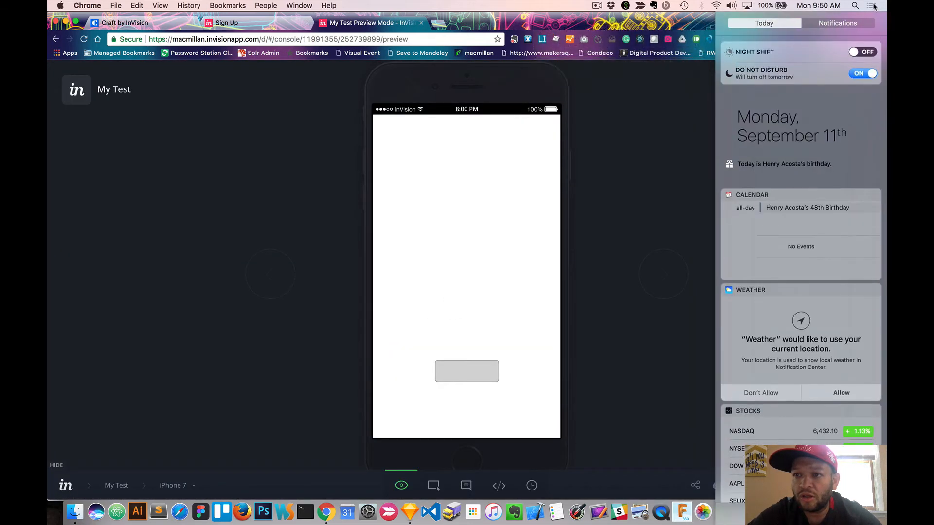
{"action": "left_click", "coordinate": [682, 97]}
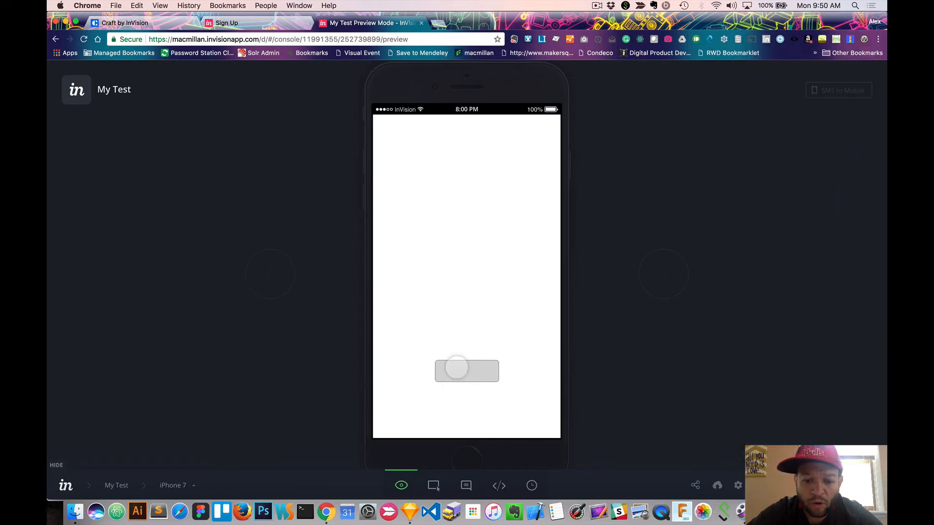
{"action": "left_click", "coordinate": [667, 271]}
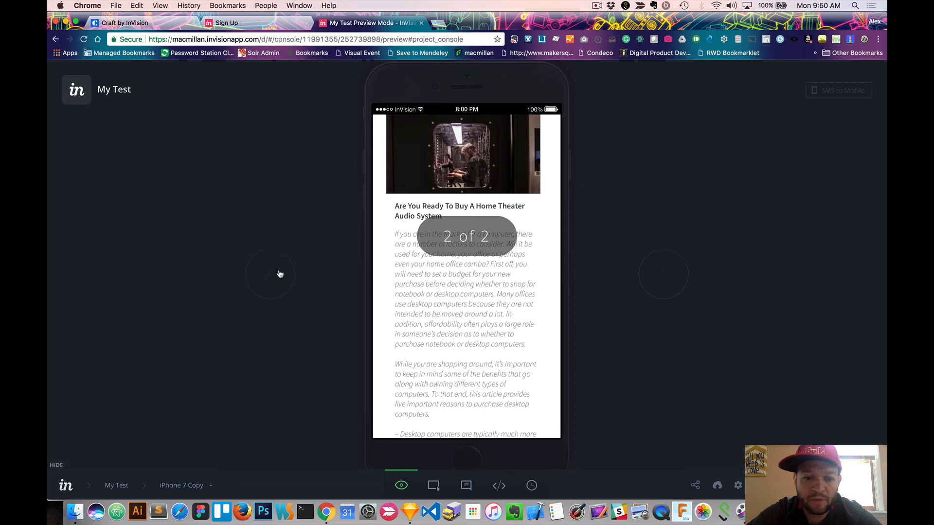
{"action": "left_click", "coordinate": [280, 274]}
In build mode, draw a hotspot around the grey button on the iPhone 7 screen and link it to iPhone 7 Copy
{"action": "left_click", "coordinate": [434, 486]}
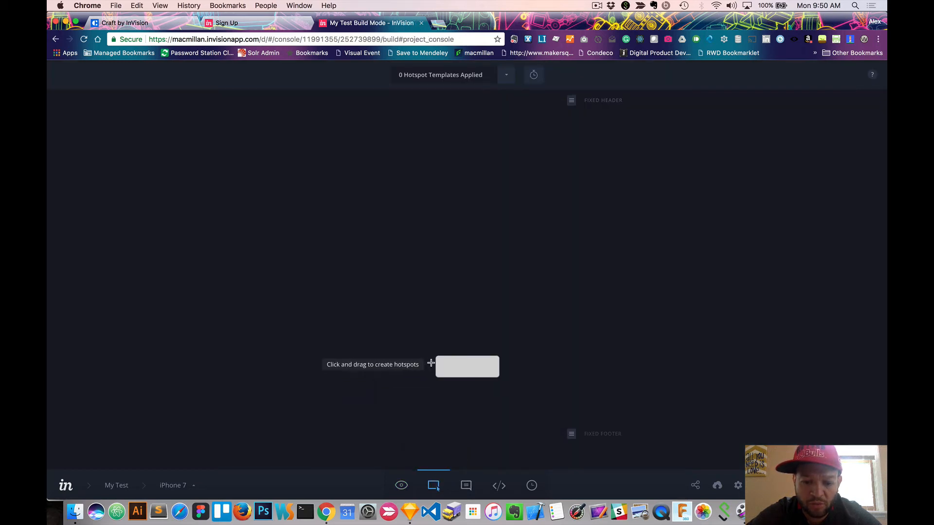
{"action": "left_click_drag", "start_coordinate": [429, 348], "coordinate": [509, 387]}
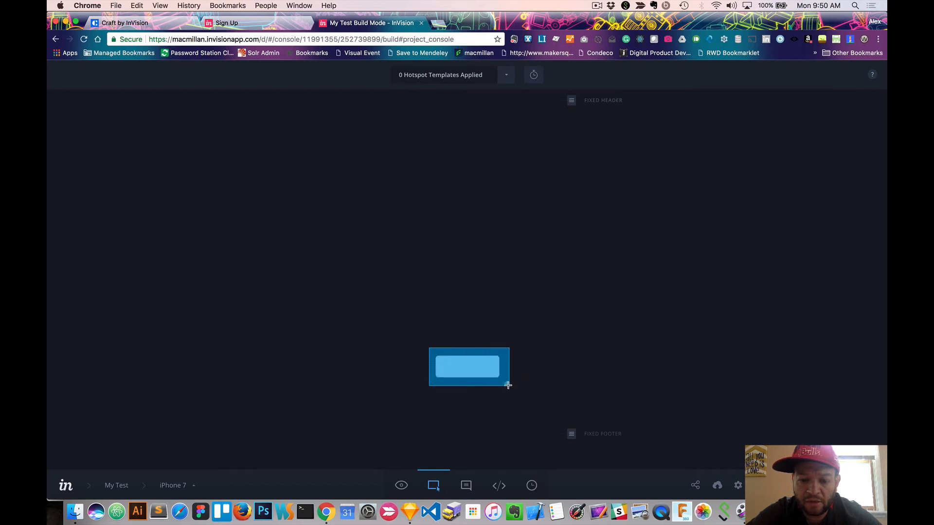
{"action": "left_click", "coordinate": [597, 301]}
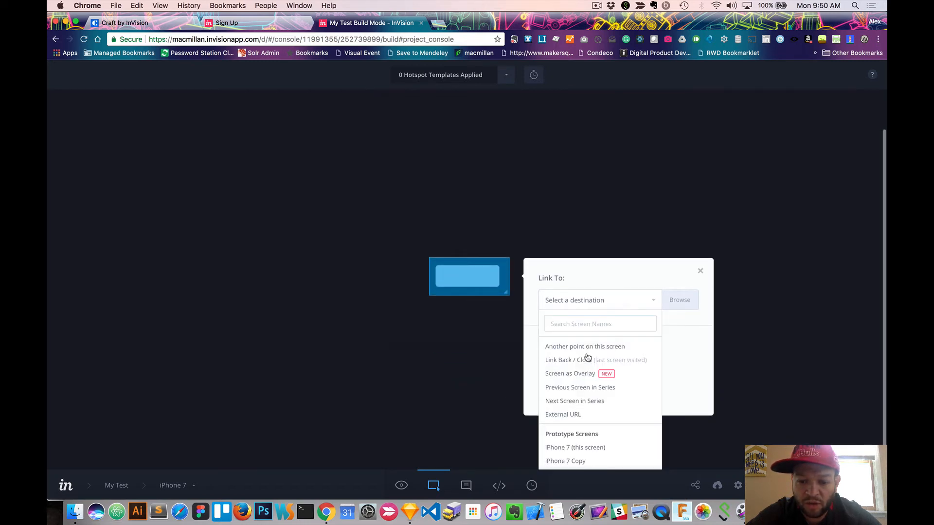
{"action": "left_click", "coordinate": [578, 462]}
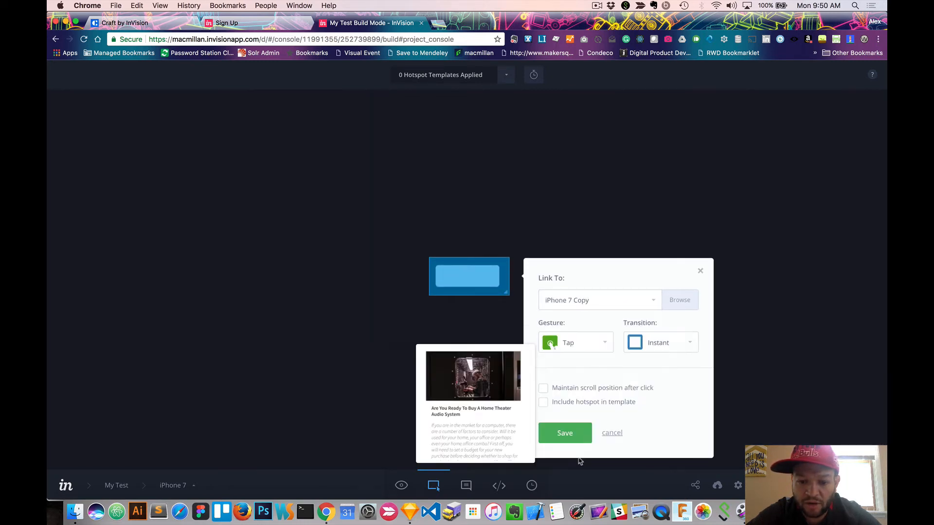
Save the grey button's hotspot with the Tap gesture and a Push Left transition, and test it in the preview
{"action": "left_click", "coordinate": [593, 345]}
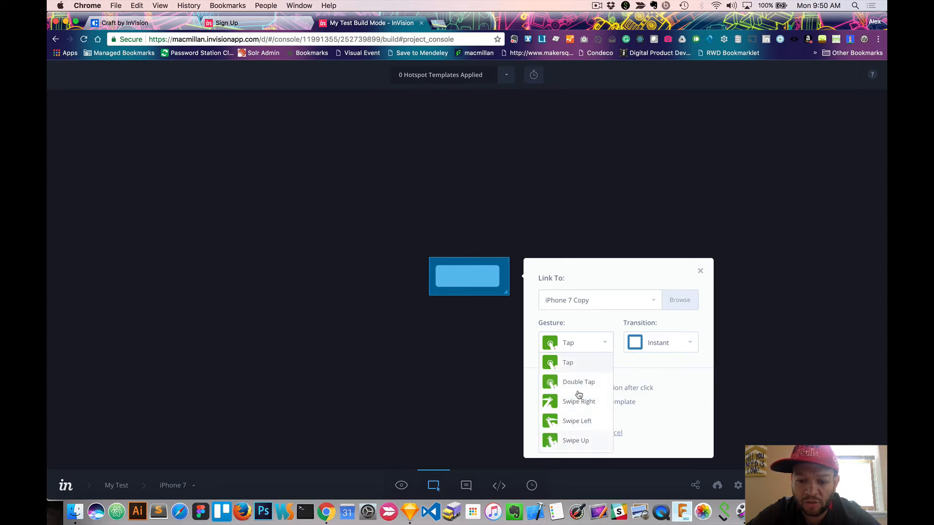
{"action": "left_click", "coordinate": [672, 324]}
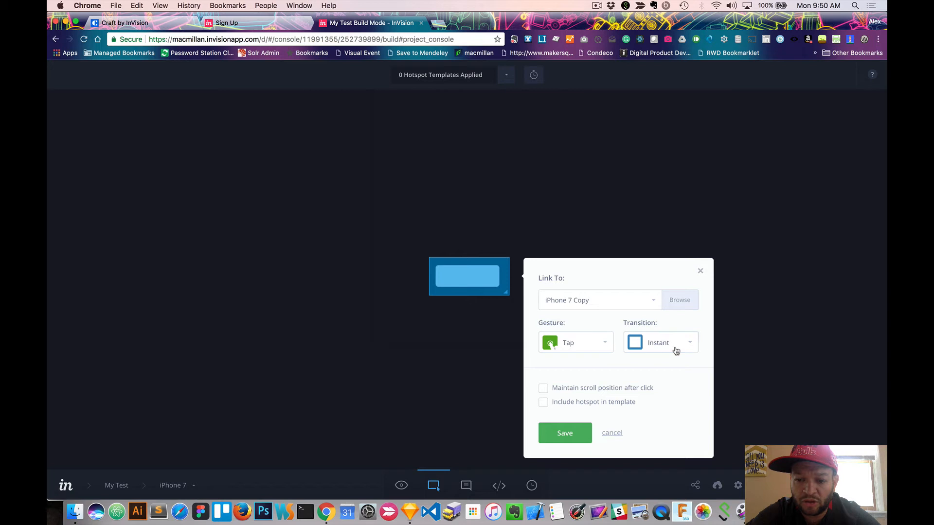
{"action": "left_click", "coordinate": [680, 345]}
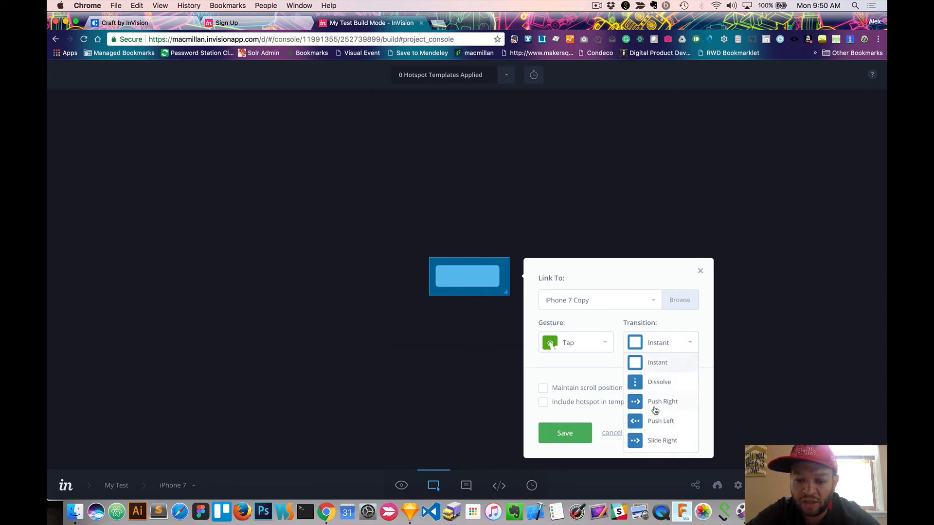
{"action": "left_click", "coordinate": [658, 423]}
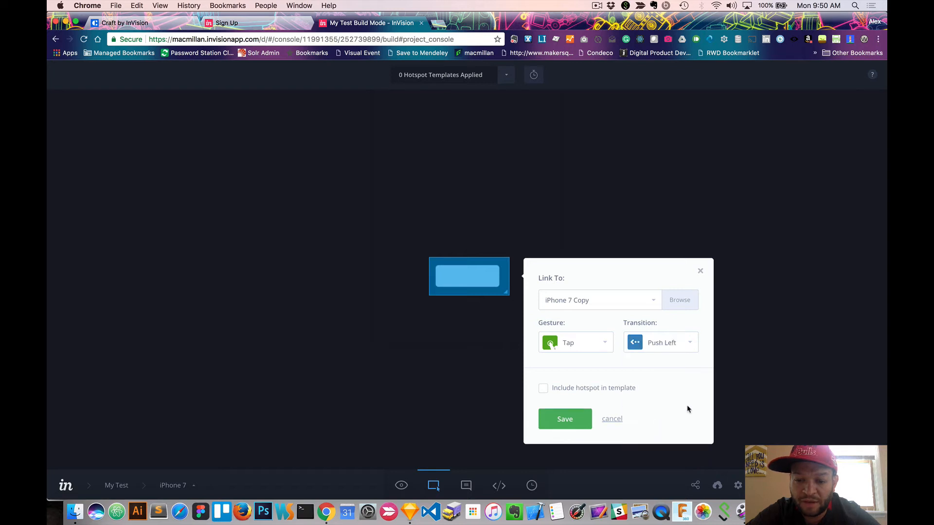
{"action": "left_click", "coordinate": [565, 424]}
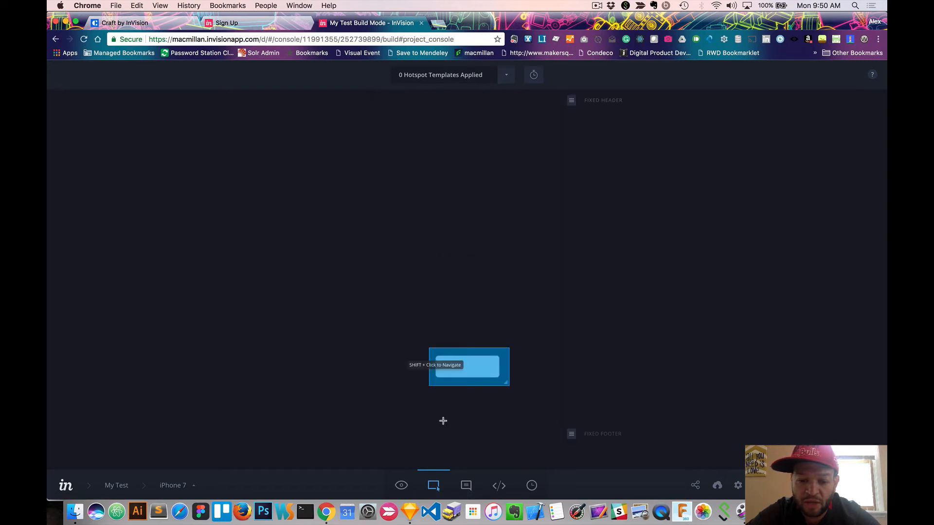
{"action": "left_click", "coordinate": [403, 486]}
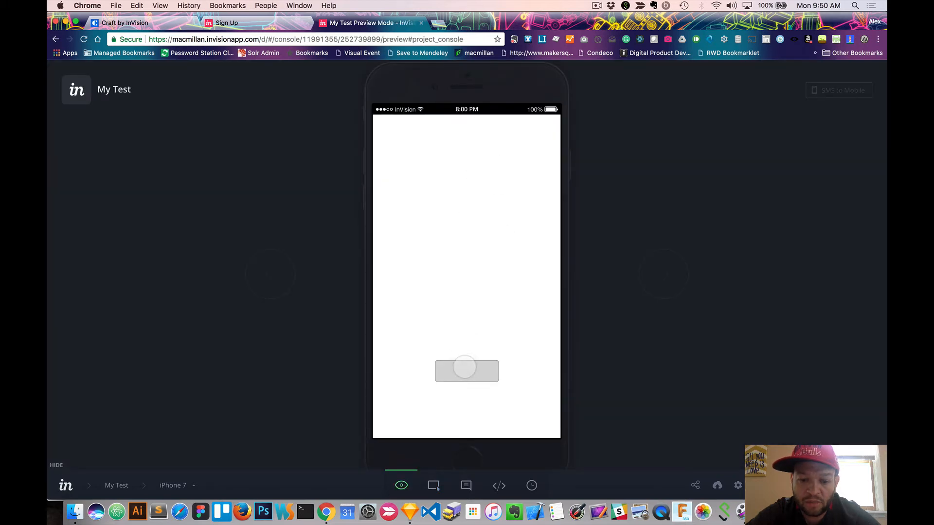
{"action": "left_click", "coordinate": [465, 368]}
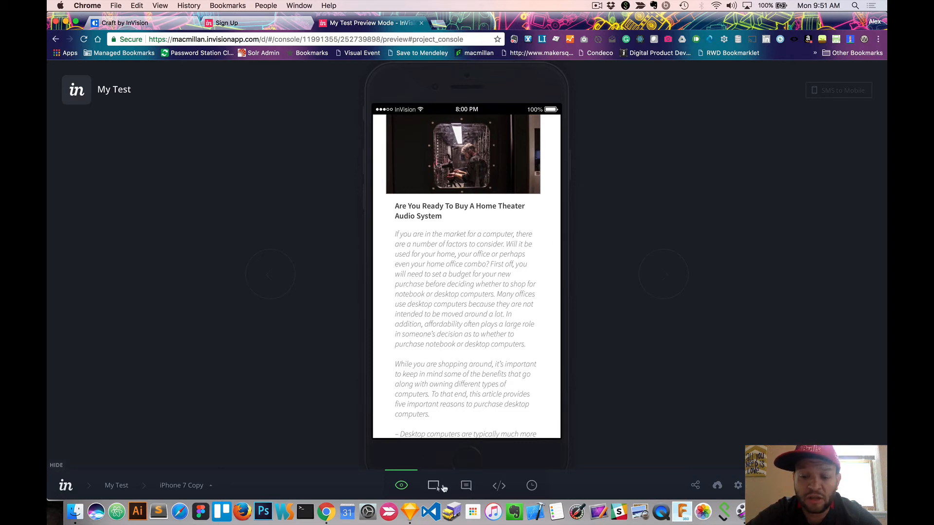
Draft the comment "Hello" on the body text of the iPhone 7 Copy screen and discard it
{"action": "left_click", "coordinate": [469, 489]}
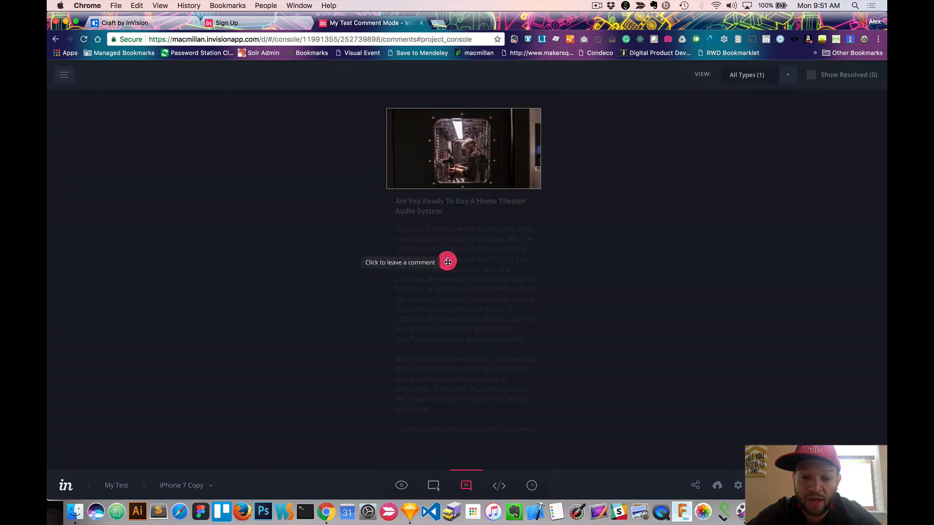
{"action": "left_click", "coordinate": [447, 261]}
{"action": "type", "text": "H"}
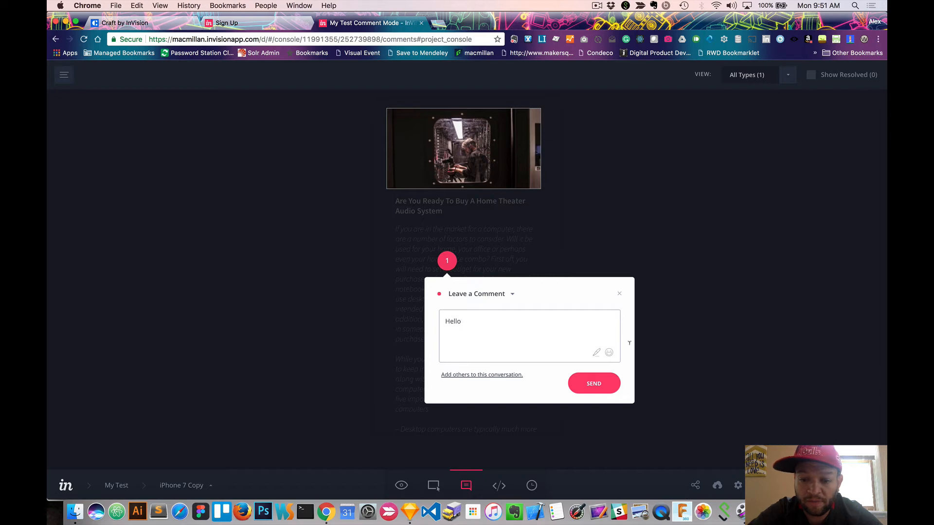
{"action": "type", "text": "ello"}
{"action": "left_click", "coordinate": [620, 295]}
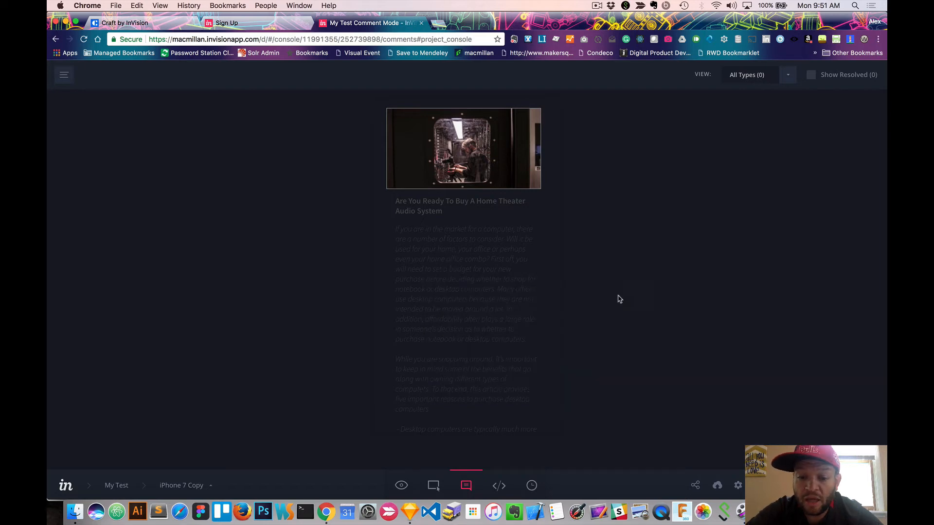
Inspect the iPhone 7 Copy screen's image and body text, reviewing their dimensions, styling and Swift code
{"action": "left_click", "coordinate": [498, 487]}
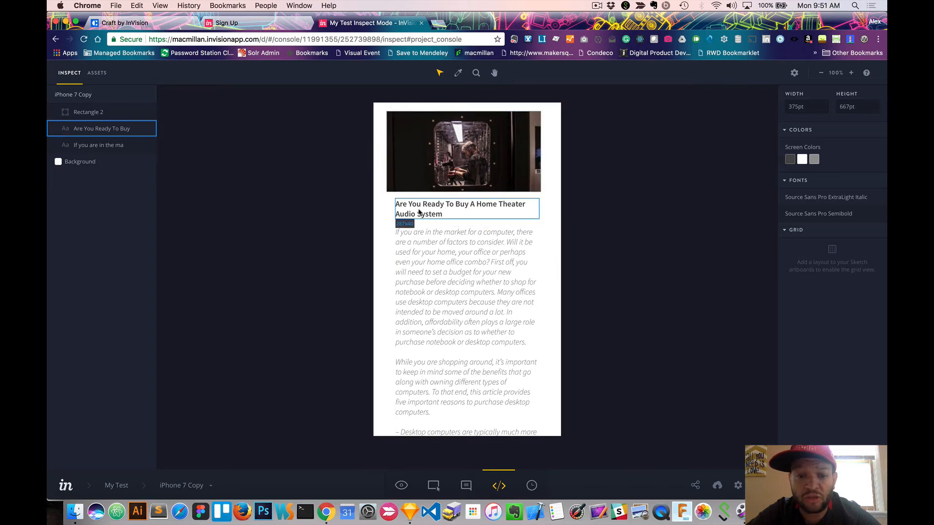
{"action": "left_click", "coordinate": [411, 136]}
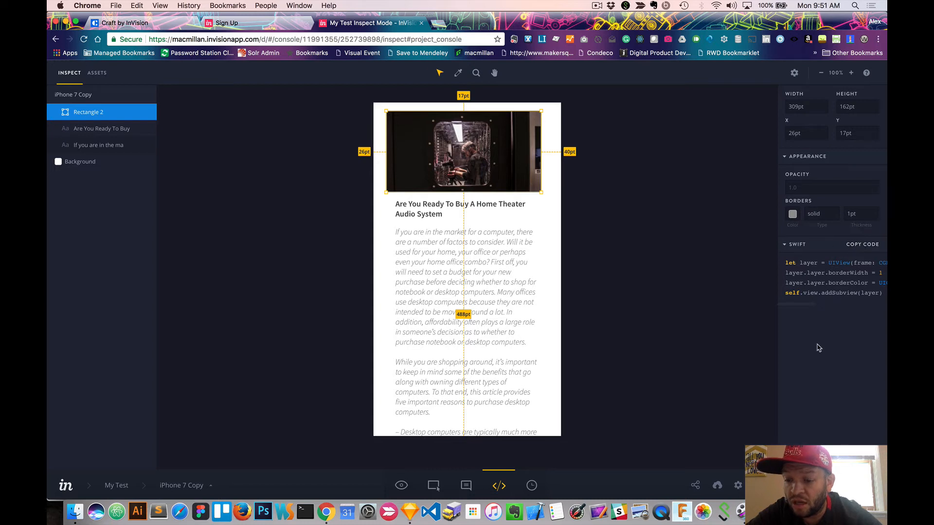
{"action": "left_click", "coordinate": [453, 247]}
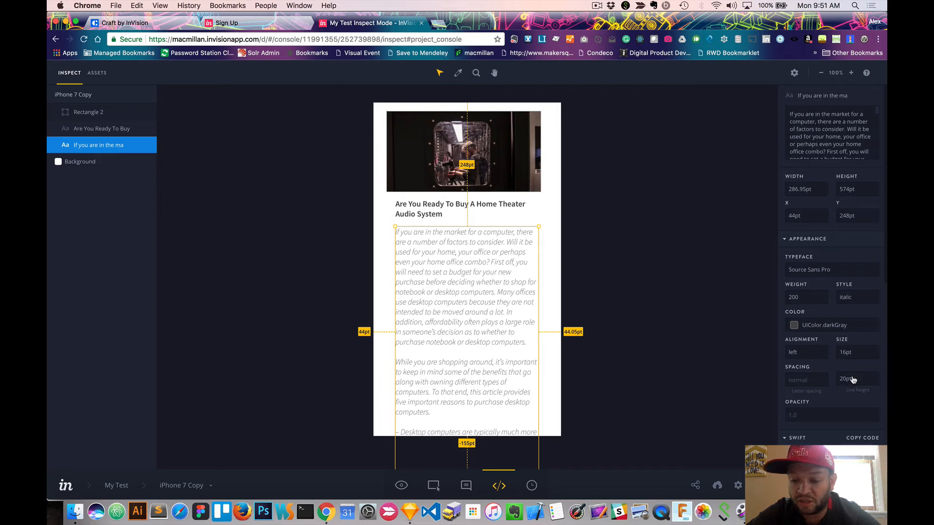
{"action": "scroll", "coordinate": [844, 405], "scroll_direction": "down", "scroll_amount": 10}
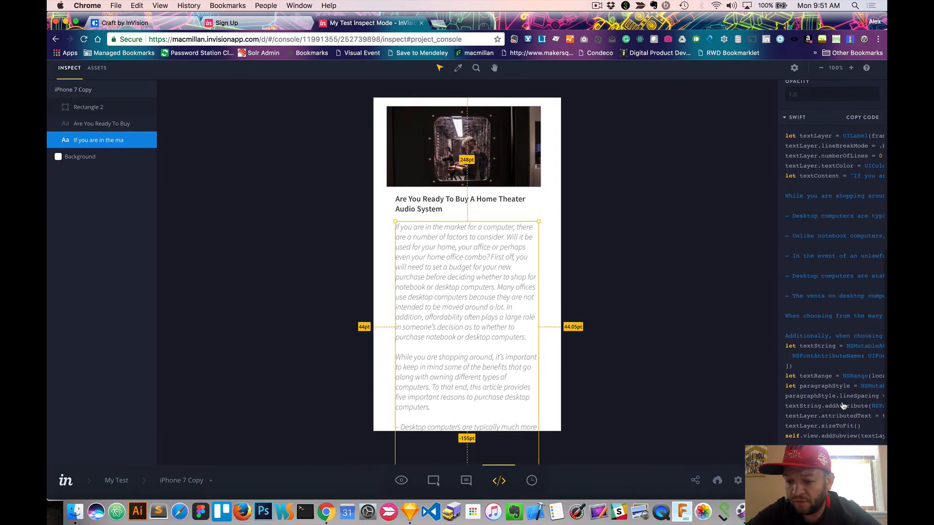
{"action": "scroll", "coordinate": [844, 405], "scroll_direction": "up", "scroll_amount": 6}
{"action": "scroll", "coordinate": [844, 405], "scroll_direction": "down", "scroll_amount": 6}
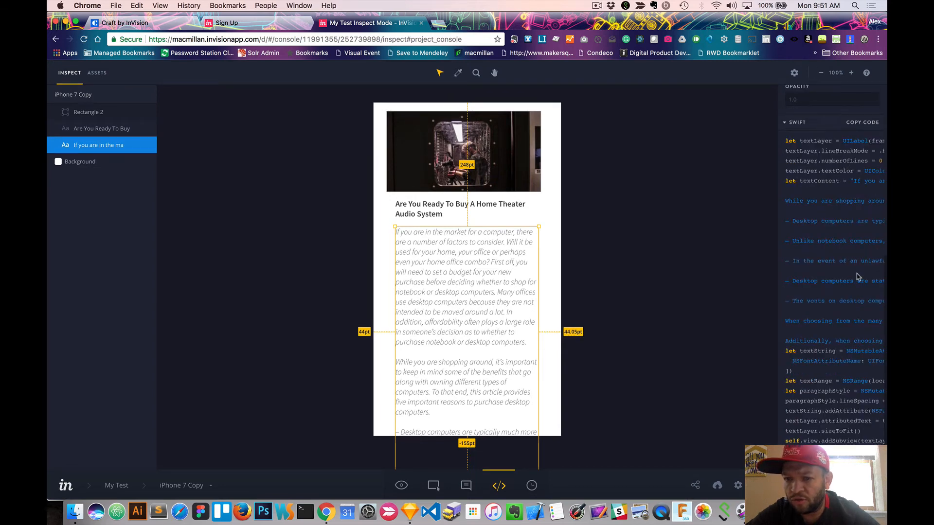
{"action": "scroll", "coordinate": [831, 318], "scroll_direction": "up", "scroll_amount": 8}
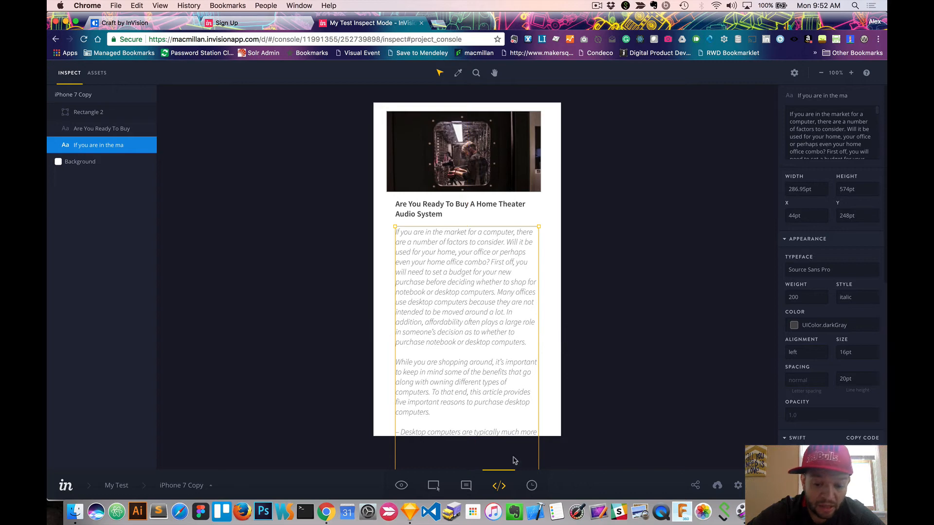
Return to the iPhone 7 screen in build mode and delete the hotspot on its grey button
{"action": "left_click", "coordinate": [402, 486]}
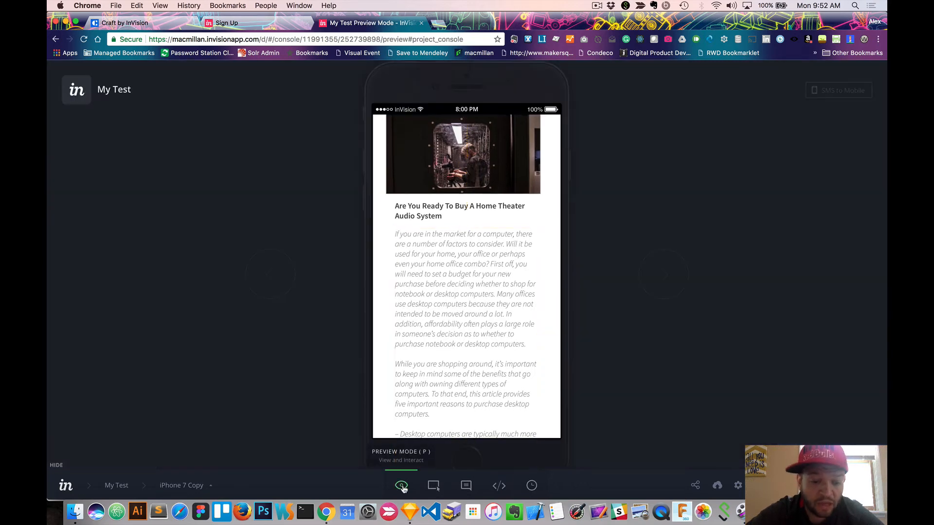
{"action": "left_click", "coordinate": [436, 487]}
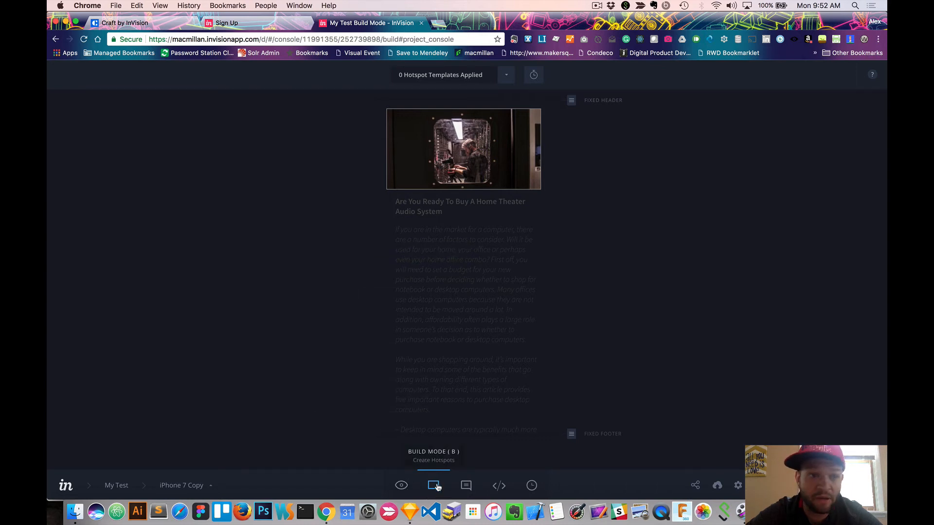
{"action": "left_click", "coordinate": [404, 485]}
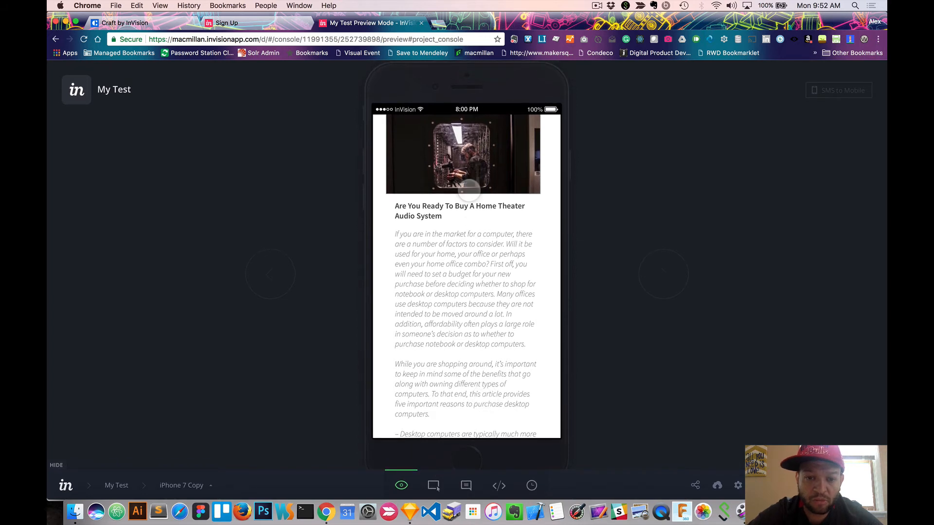
{"action": "left_click", "coordinate": [468, 190]}
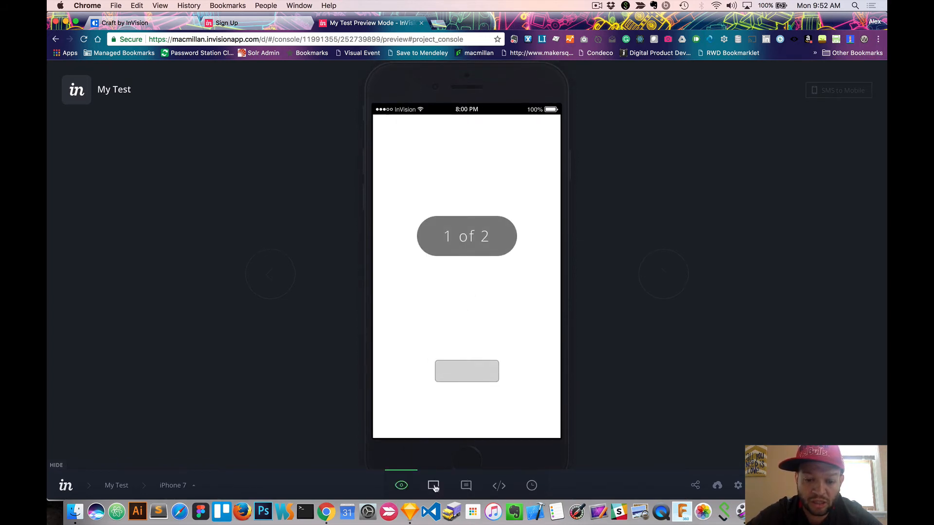
{"action": "left_click", "coordinate": [434, 486]}
{"action": "left_click", "coordinate": [503, 371]}
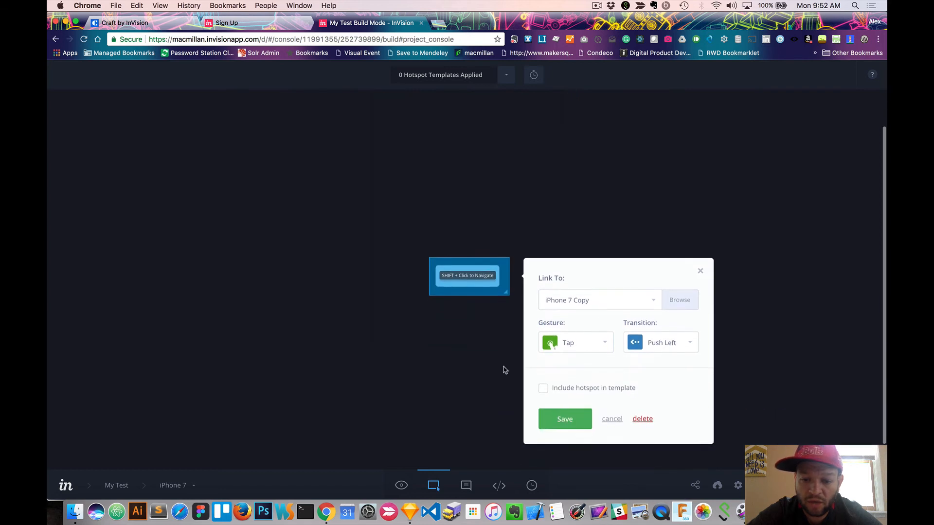
{"action": "left_click", "coordinate": [642, 419]}
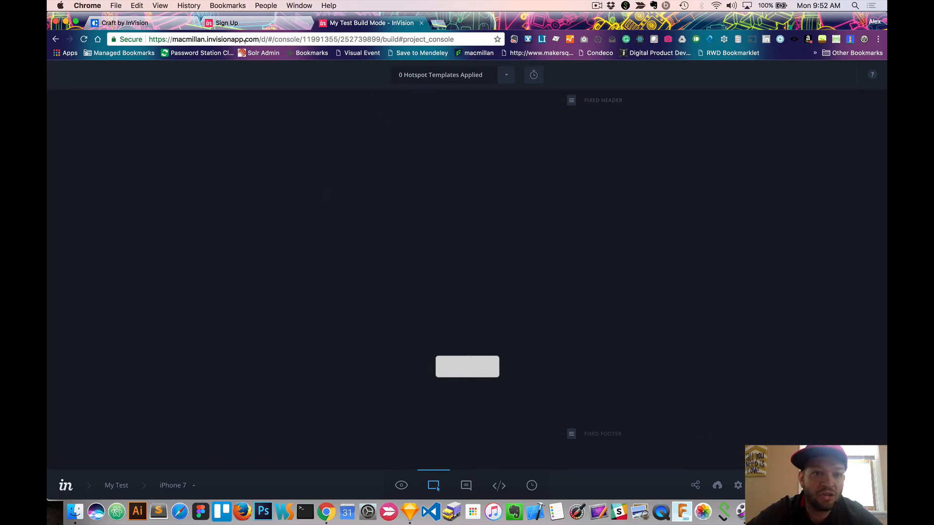
Switch to Sketch, select the grey rectangle on the iPhone 7 artboard, and turn on Craft's prototype mode
{"action": "left_click", "coordinate": [175, 23]}
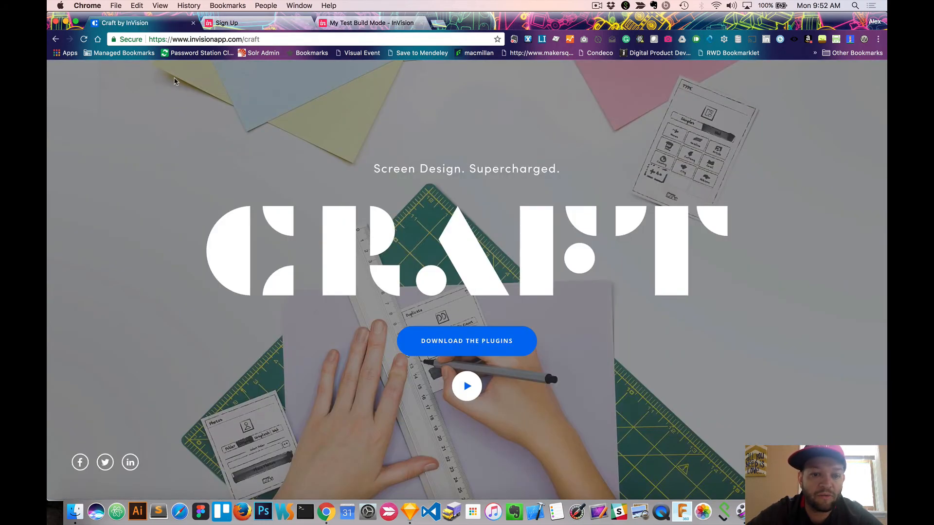
{"action": "key", "text": "super+Tab"}
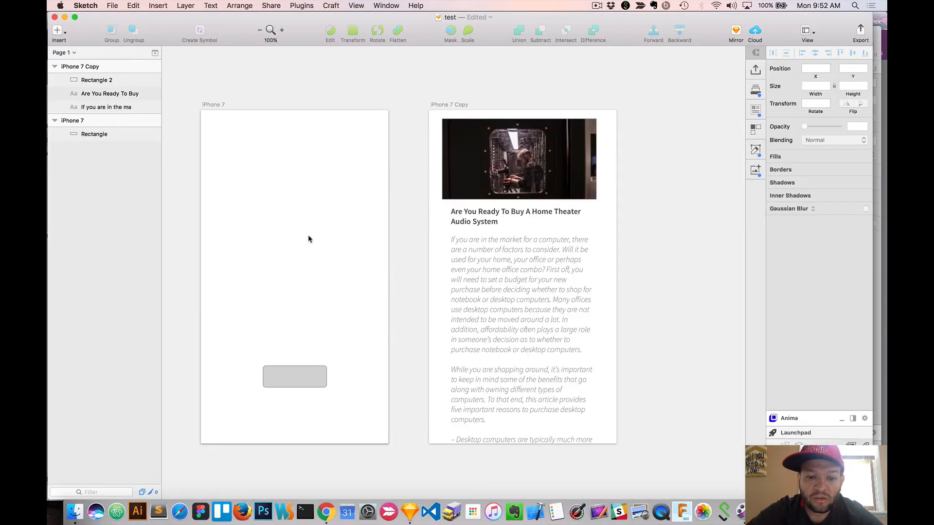
{"action": "left_click", "coordinate": [292, 377]}
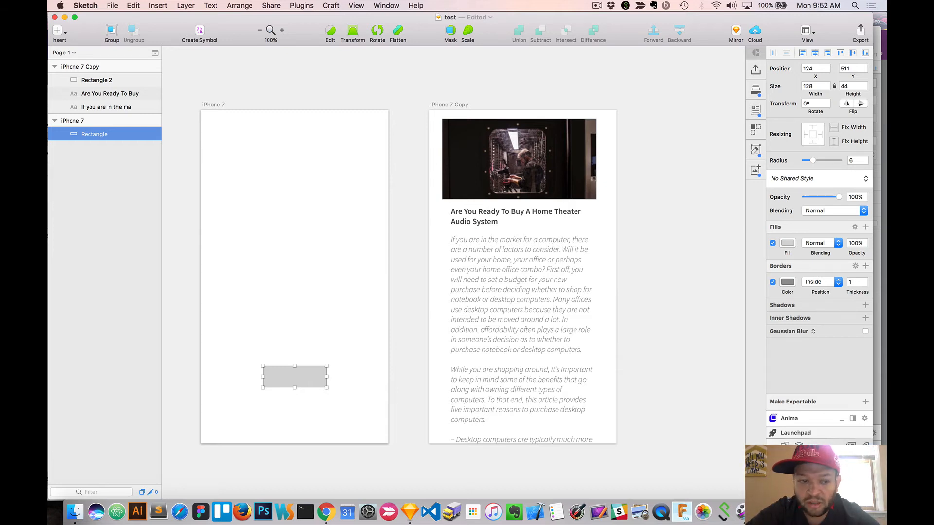
{"action": "key", "text": "c"}
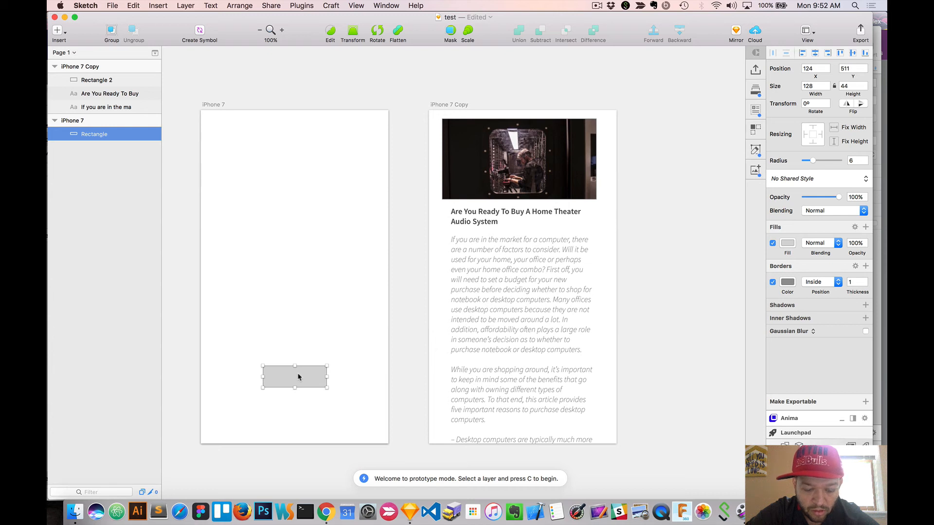
{"action": "key", "text": "c"}
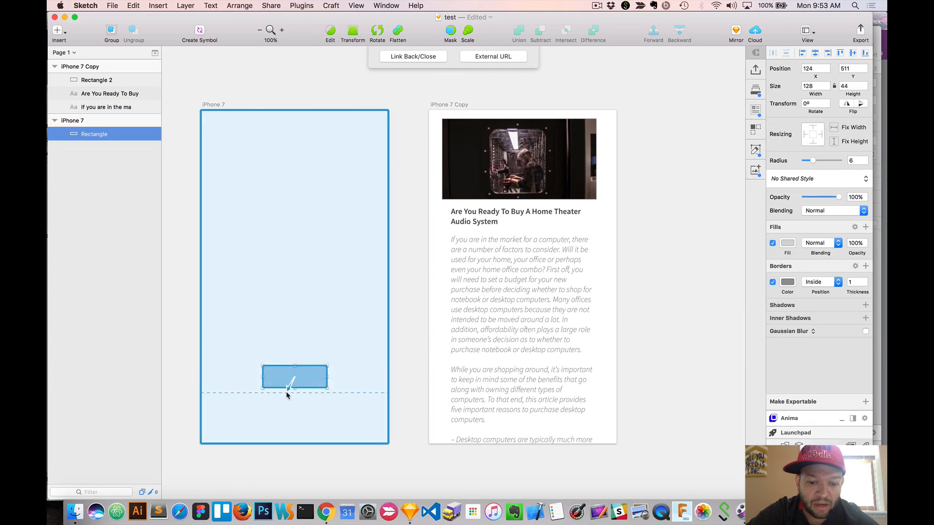
{"action": "left_click", "coordinate": [485, 252]}
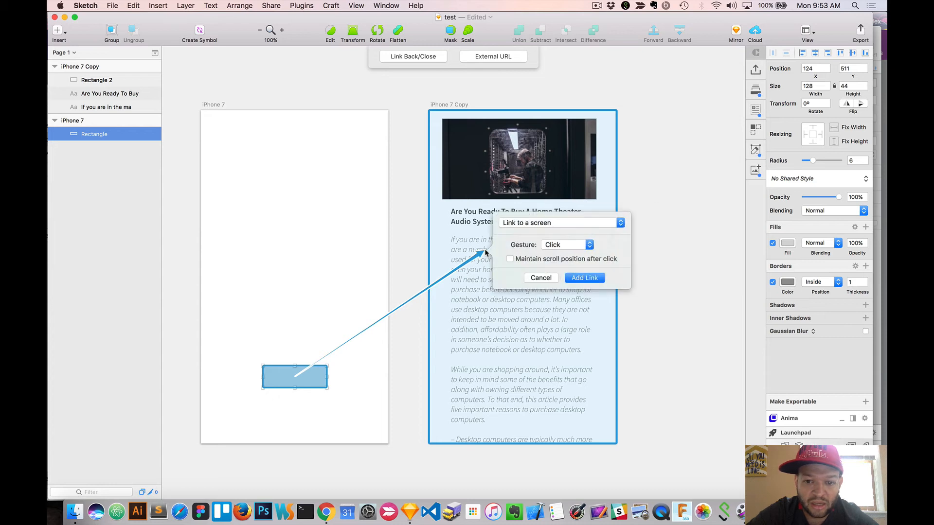
{"action": "left_click", "coordinate": [554, 224]}
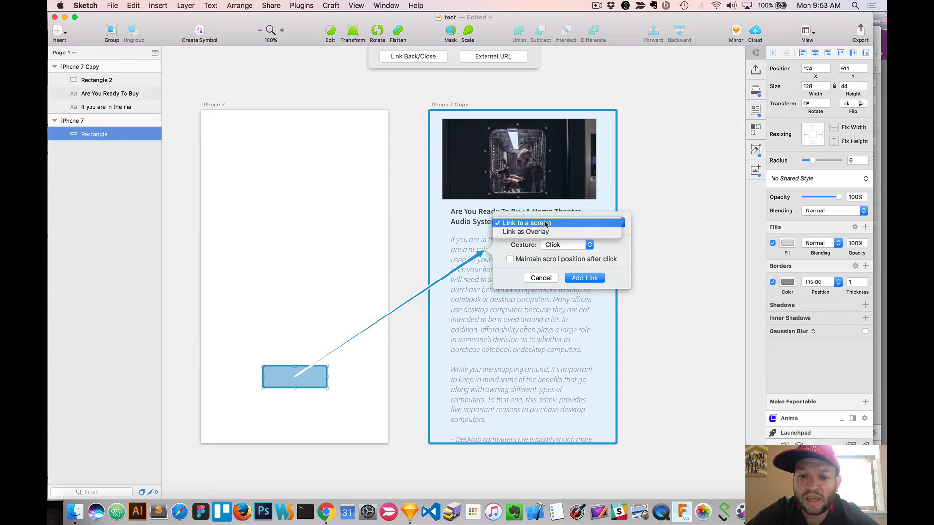
{"action": "left_click", "coordinate": [546, 223]}
{"action": "left_click", "coordinate": [566, 247]}
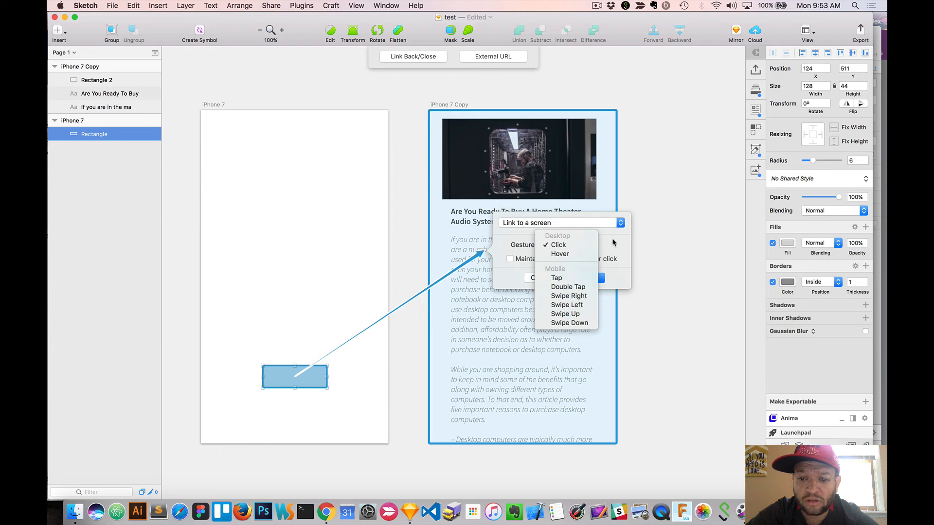
{"action": "left_click", "coordinate": [638, 239]}
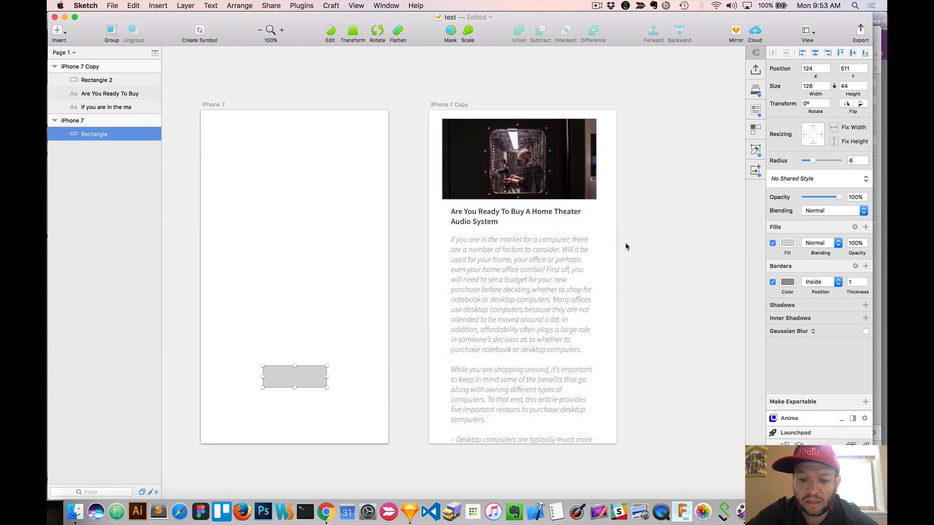
Link the grey rectangle to the iPhone 7 Copy artboard as a screen link with the Click gesture
{"action": "key", "text": "c"}
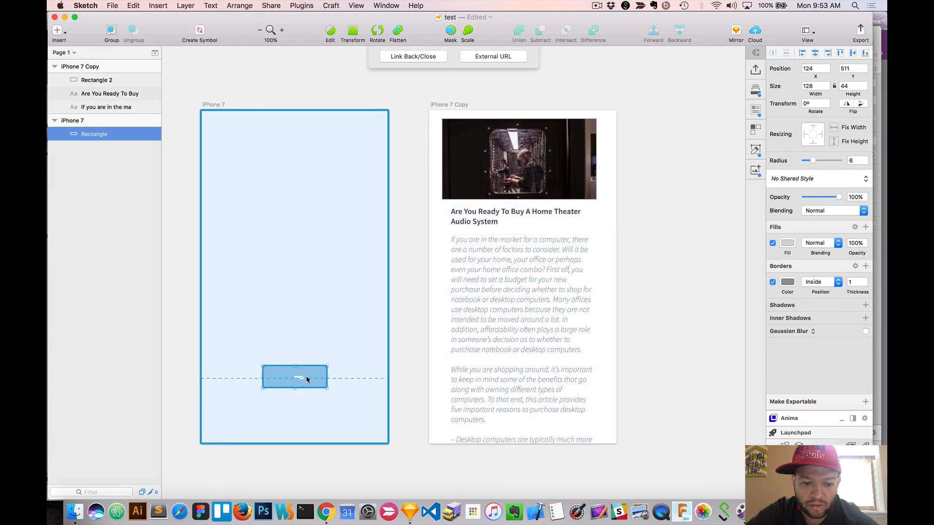
{"action": "left_click", "coordinate": [503, 282]}
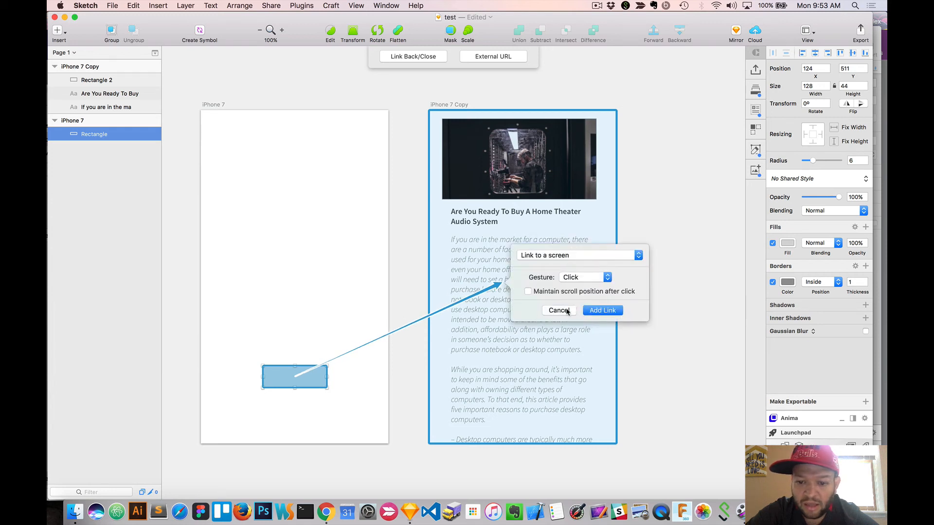
{"action": "left_click", "coordinate": [593, 309]}
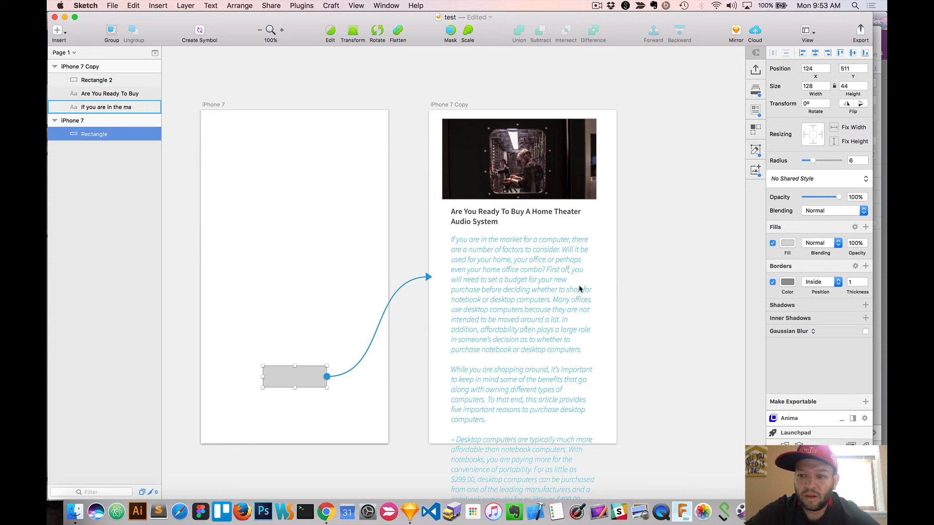
Sync all artboards on the active page, including hotspots, to the My Test project and check the sync status
{"action": "left_click", "coordinate": [756, 69]}
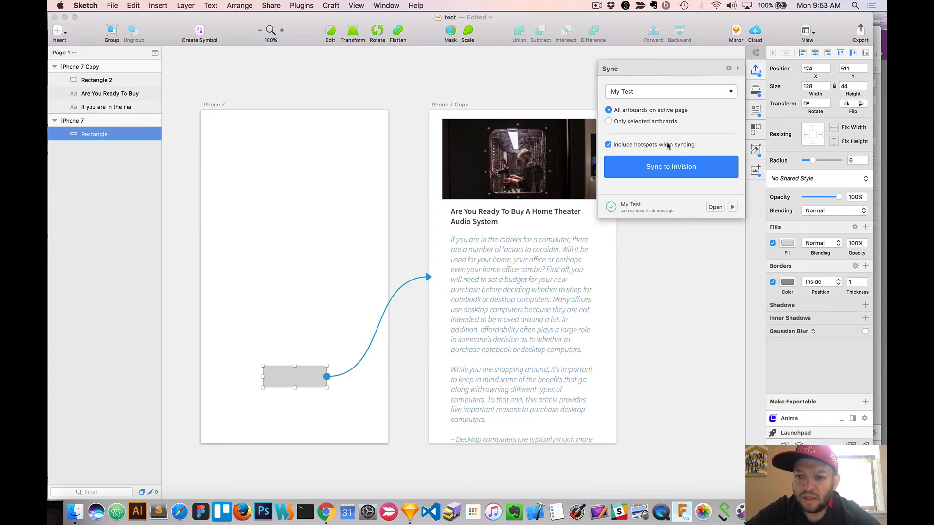
{"action": "left_click", "coordinate": [672, 167]}
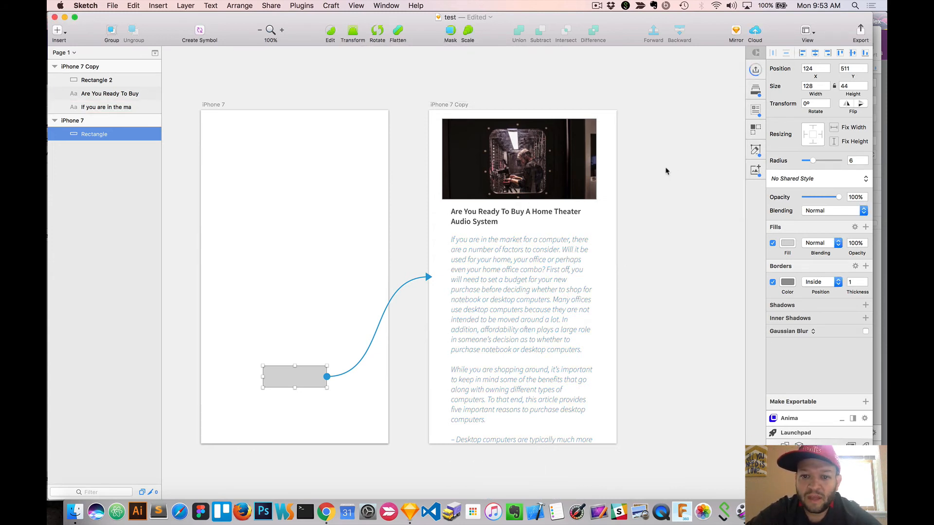
{"action": "left_click", "coordinate": [756, 69]}
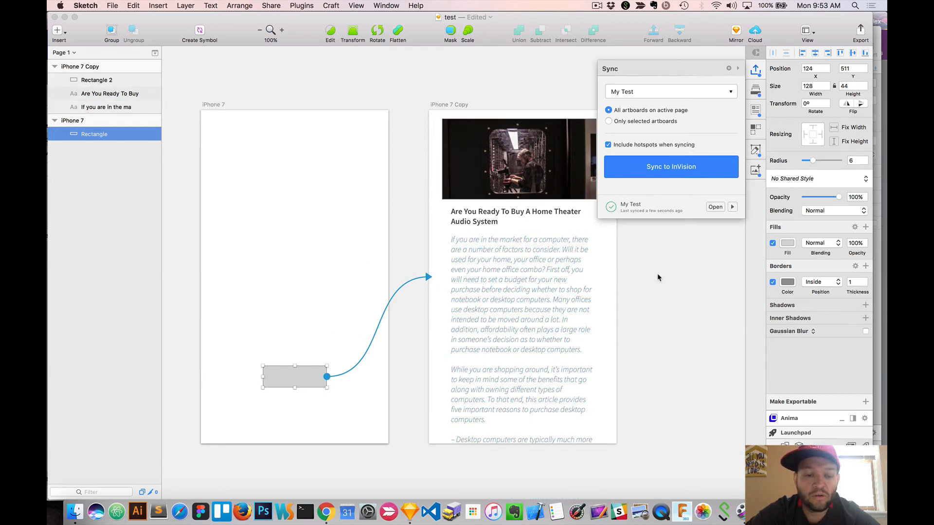
Switch to Chrome and open the iPhone 7 screen from the My Test project's screens
{"action": "key", "text": "super+Tab"}
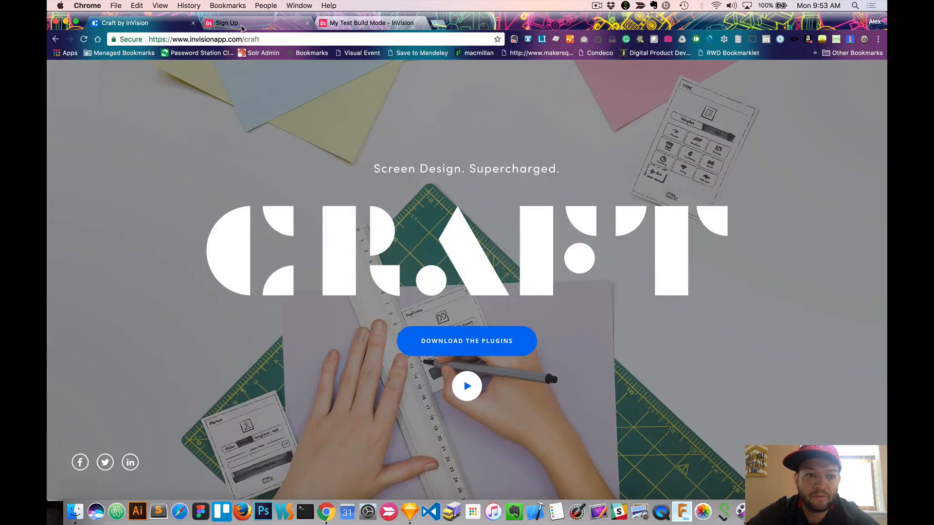
{"action": "left_click", "coordinate": [228, 23]}
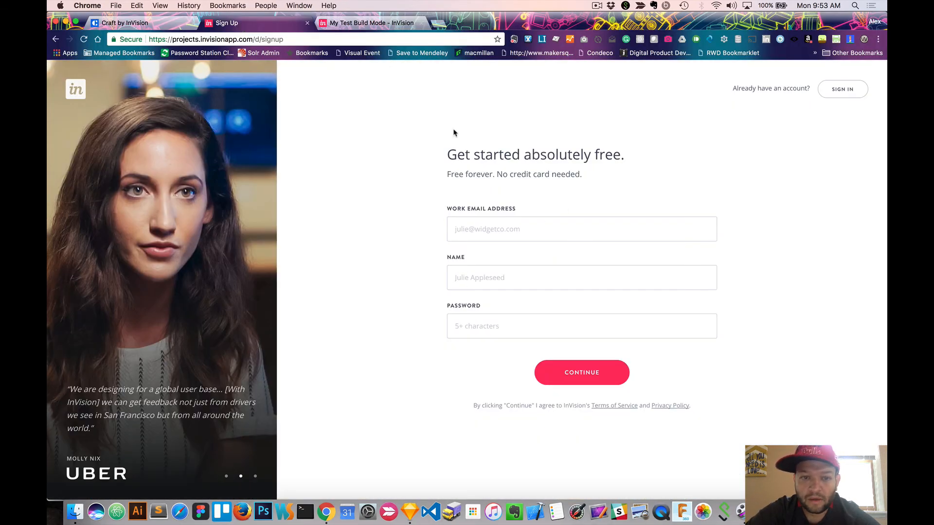
{"action": "left_click", "coordinate": [352, 23]}
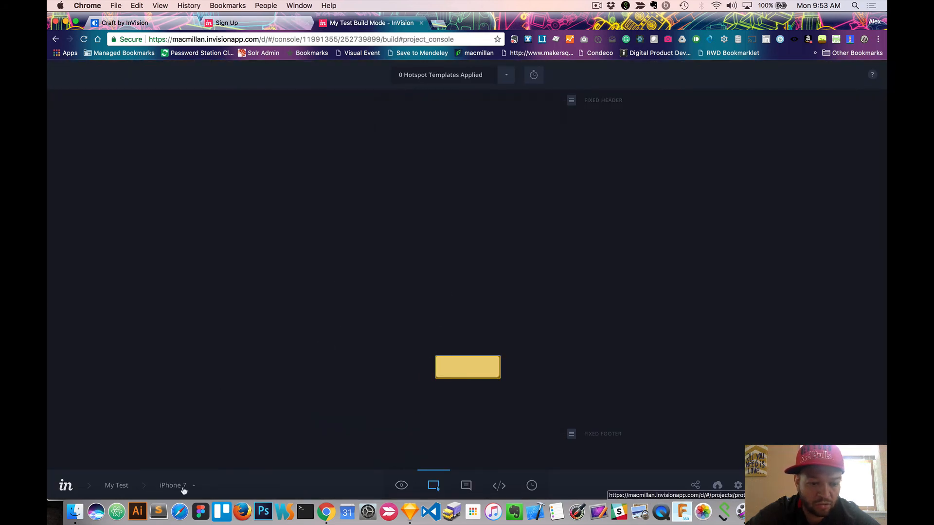
{"action": "left_click", "coordinate": [117, 486]}
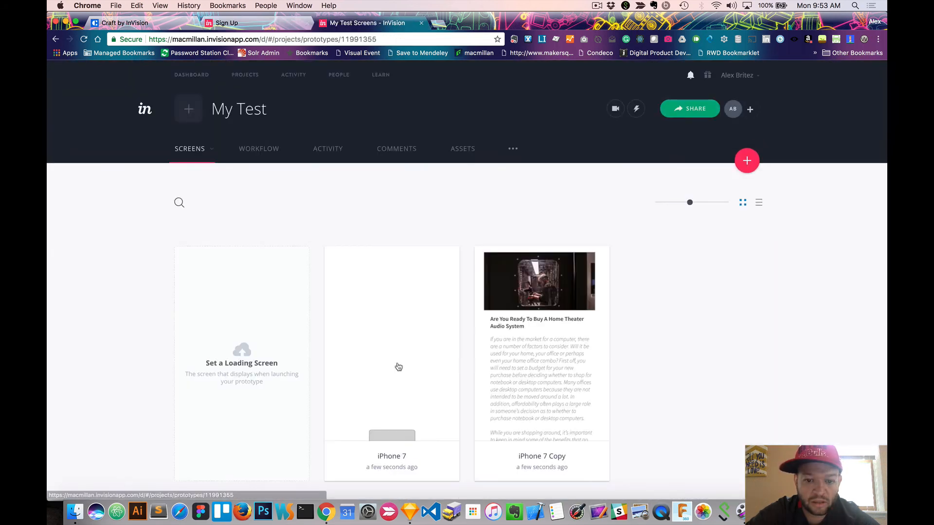
{"action": "left_click", "coordinate": [396, 357]}
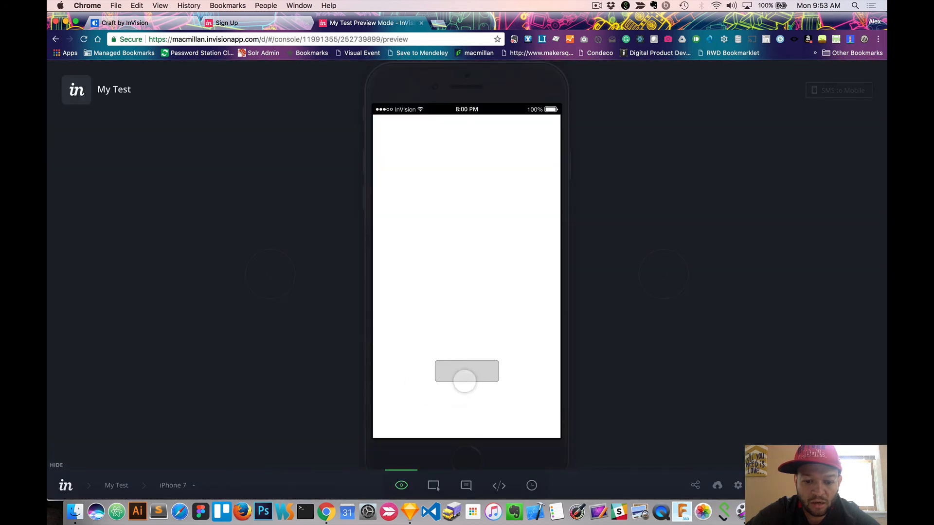
Check the synced hotspot in build mode and test it in preview by following the grey button's link
{"action": "left_click", "coordinate": [433, 485]}
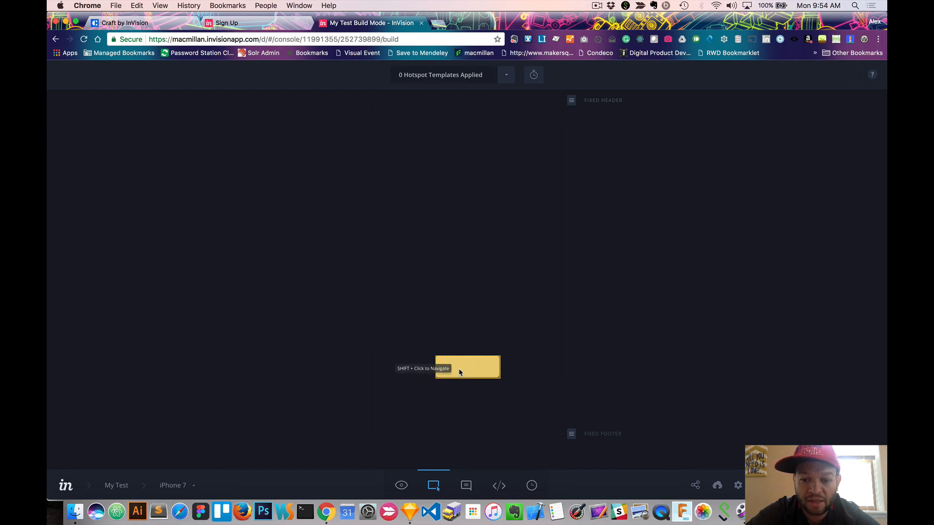
{"action": "left_click", "coordinate": [403, 485]}
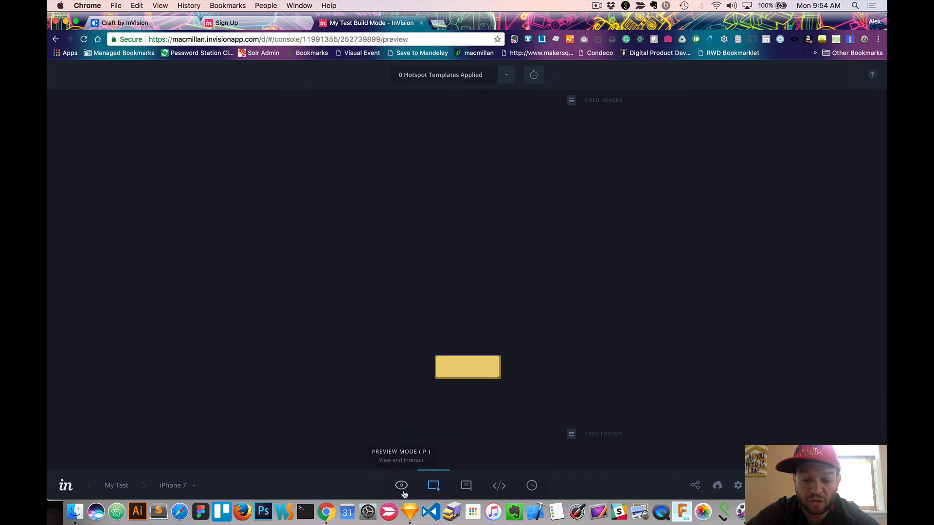
{"action": "left_click", "coordinate": [468, 371]}
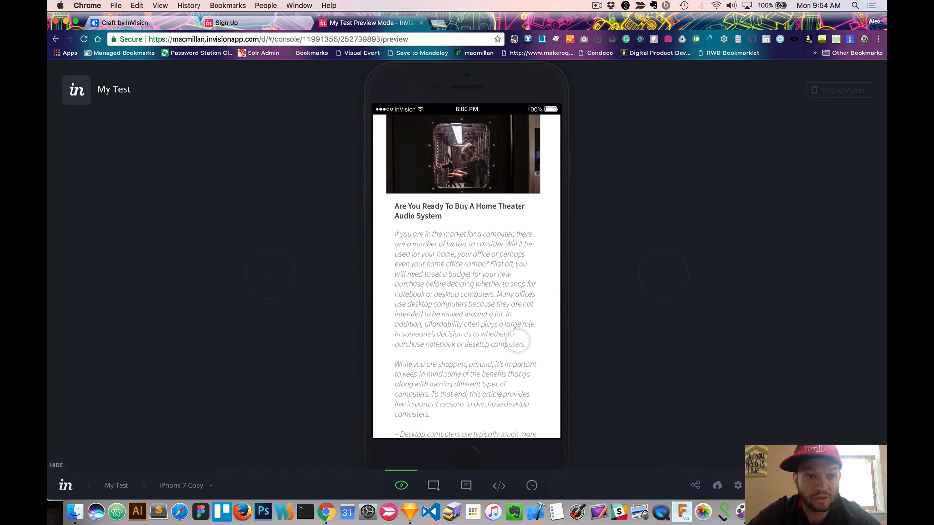
{"action": "key", "text": "super+Tab"}
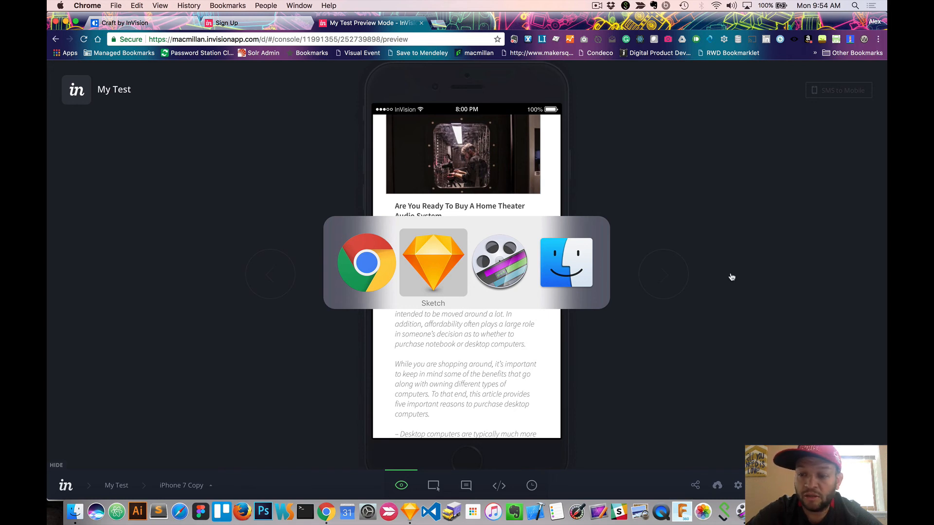
{"action": "key", "text": "Escape"}
{"action": "key", "text": "F11"}
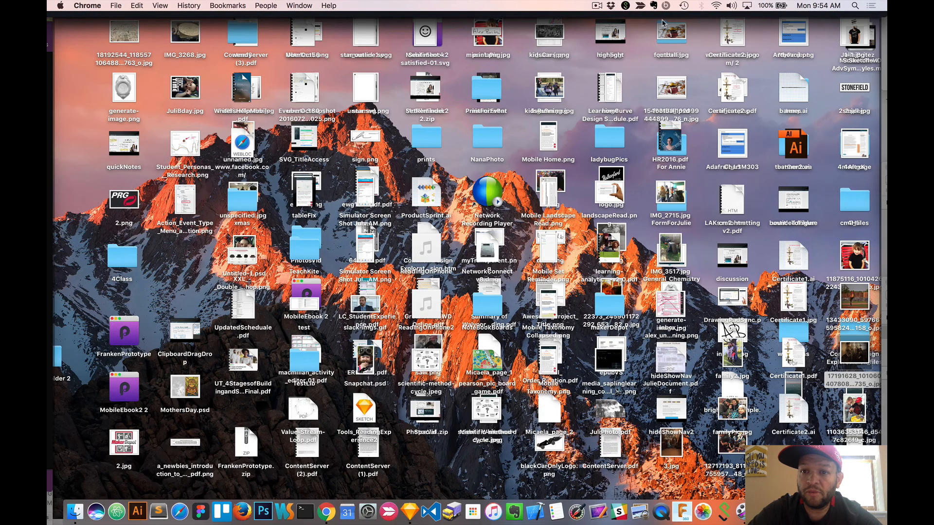
{"action": "key", "text": "F11"}
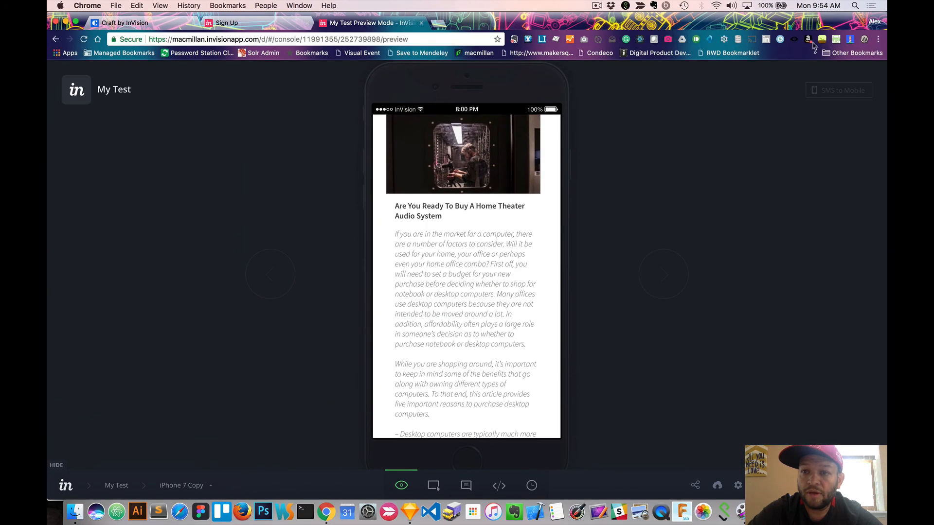
Launch QuickTime Player through a Spotlight search and start a new movie recording
{"action": "left_click", "coordinate": [854, 6]}
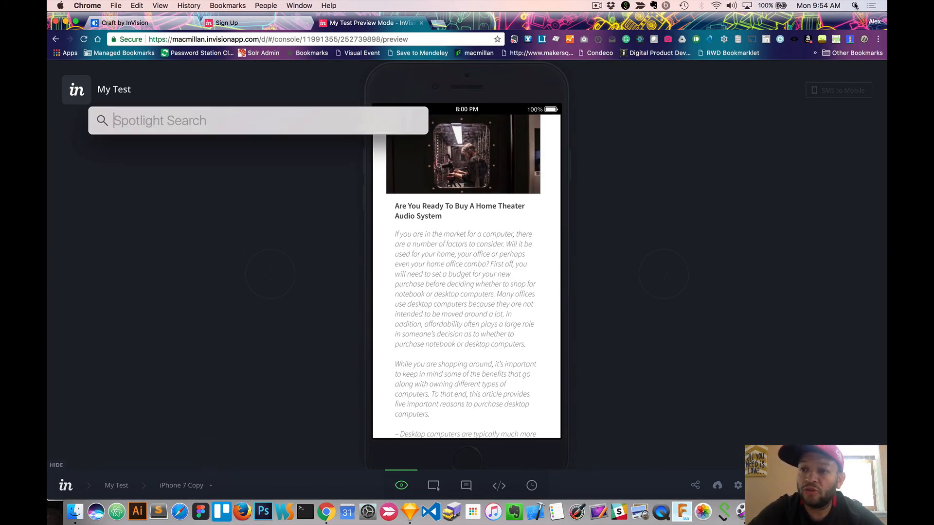
{"action": "type", "text": "quick"}
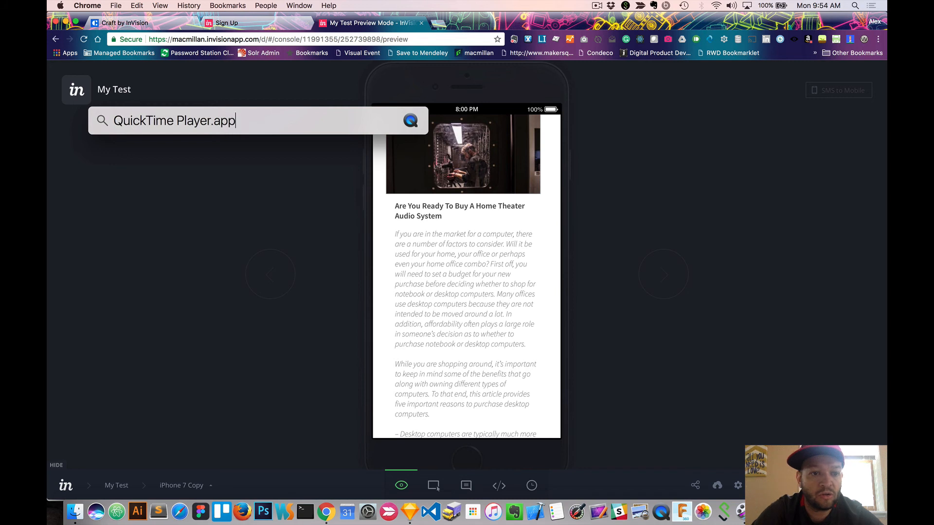
{"action": "key", "text": "Return"}
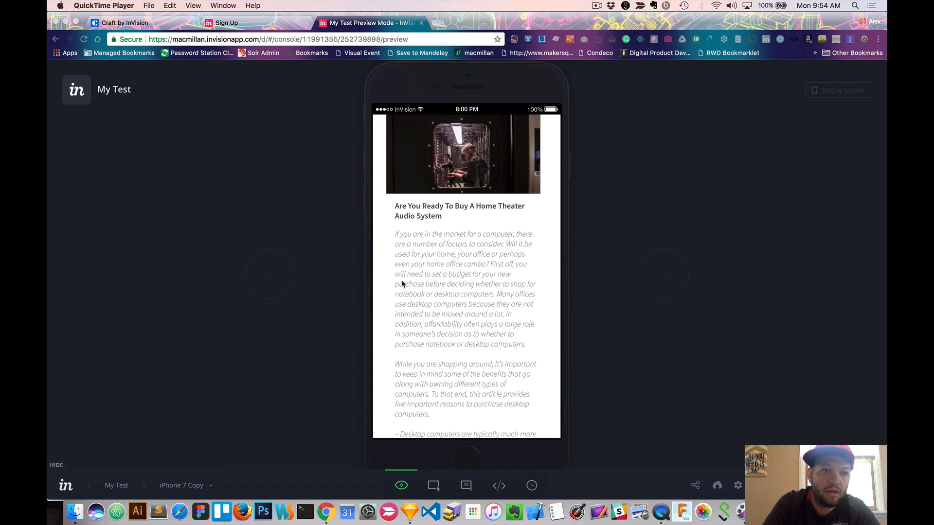
{"action": "left_click", "coordinate": [148, 5]}
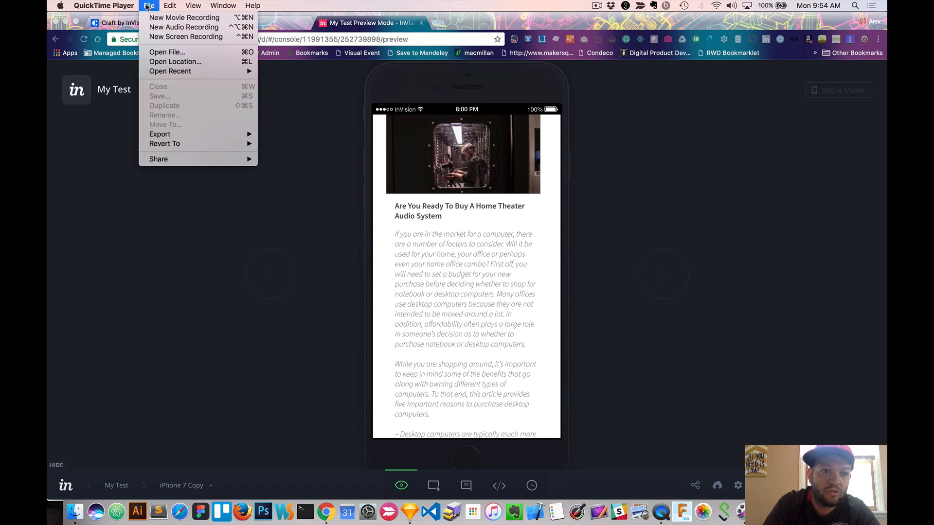
{"action": "left_click", "coordinate": [169, 18]}
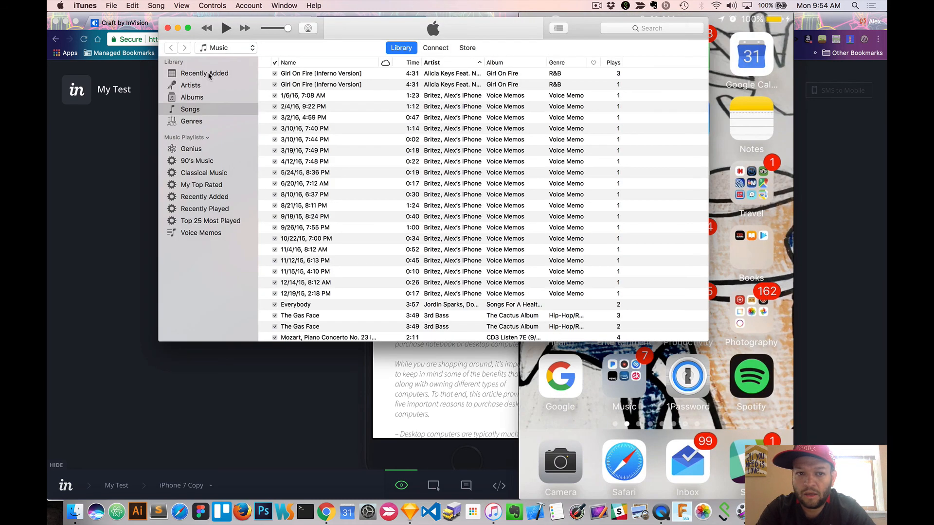
Dismiss iTunes, view the Communicator prototype on the mirrored phone in QuickTime Player, and close the Movie Recording window
{"action": "left_click", "coordinate": [446, 384]}
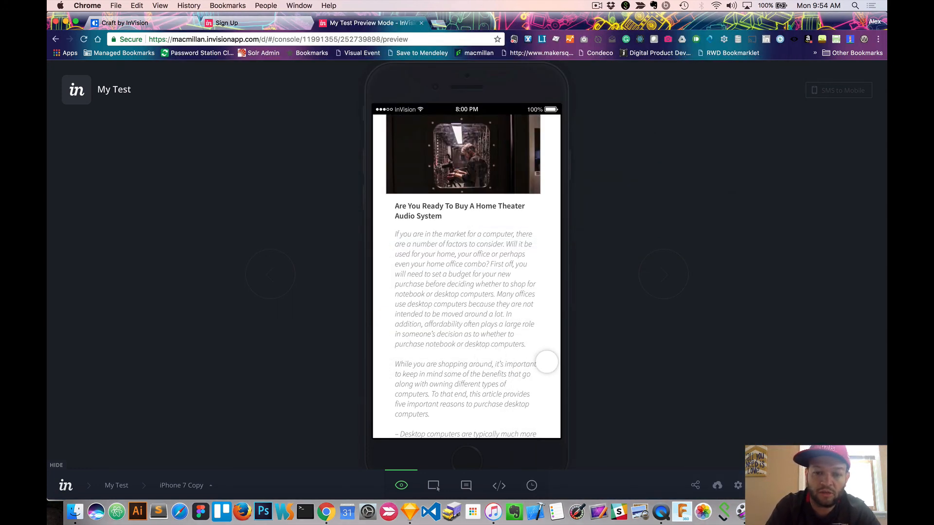
{"action": "key", "text": "super+Tab"}
{"action": "key", "text": "super+Tab"}
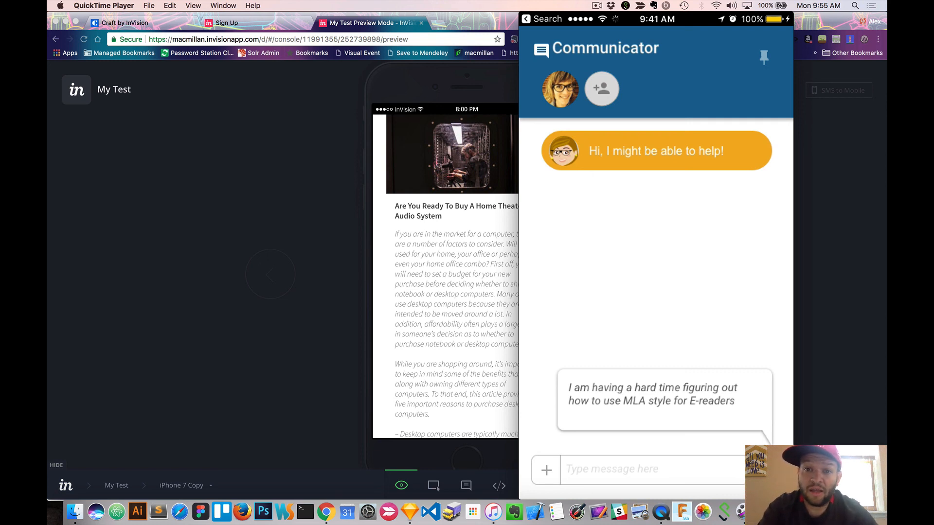
{"action": "mouse_move", "coordinate": [656, 276]}
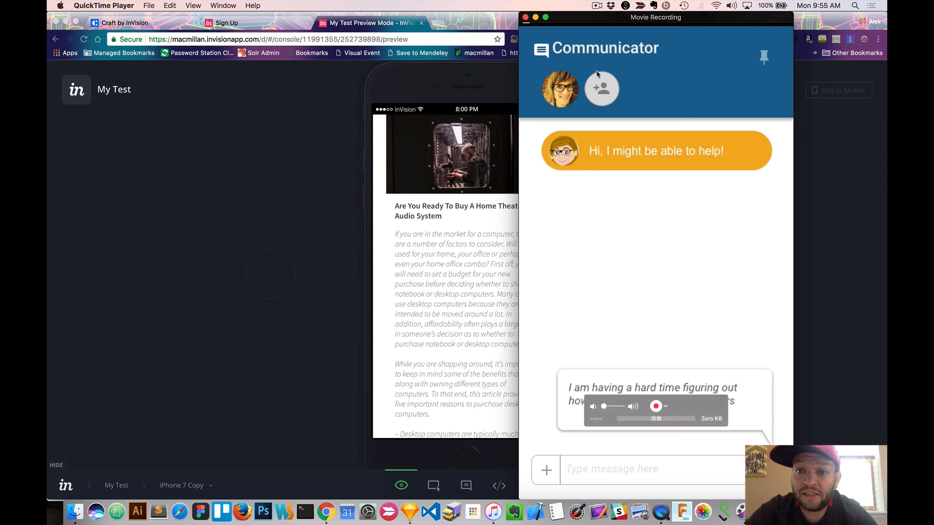
{"action": "left_click", "coordinate": [526, 18]}
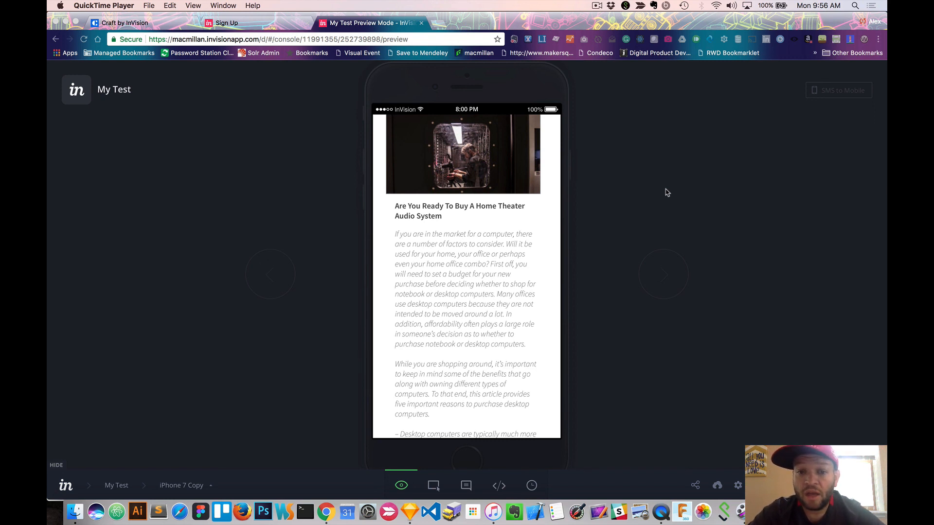
{"action": "key", "text": "super+Tab"}
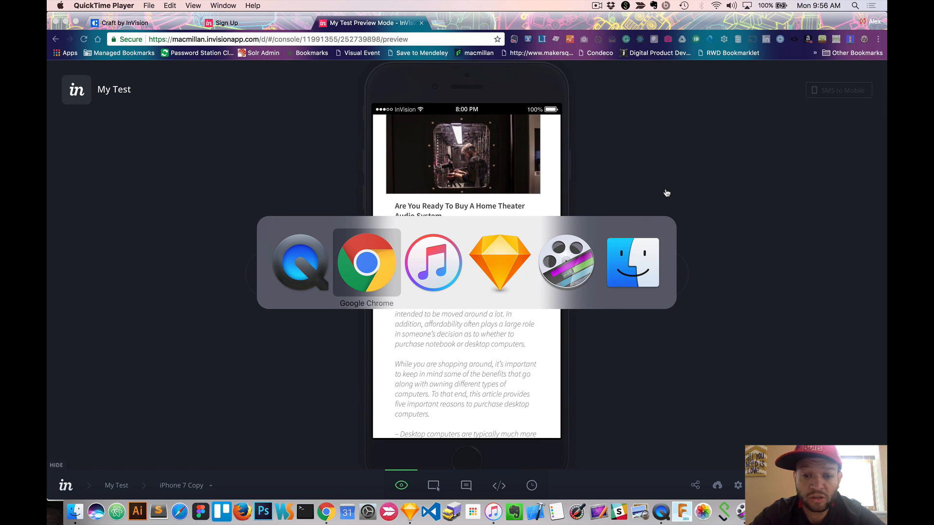
{"action": "key", "text": "super+Tab"}
{"action": "key", "text": "super+Tab"}
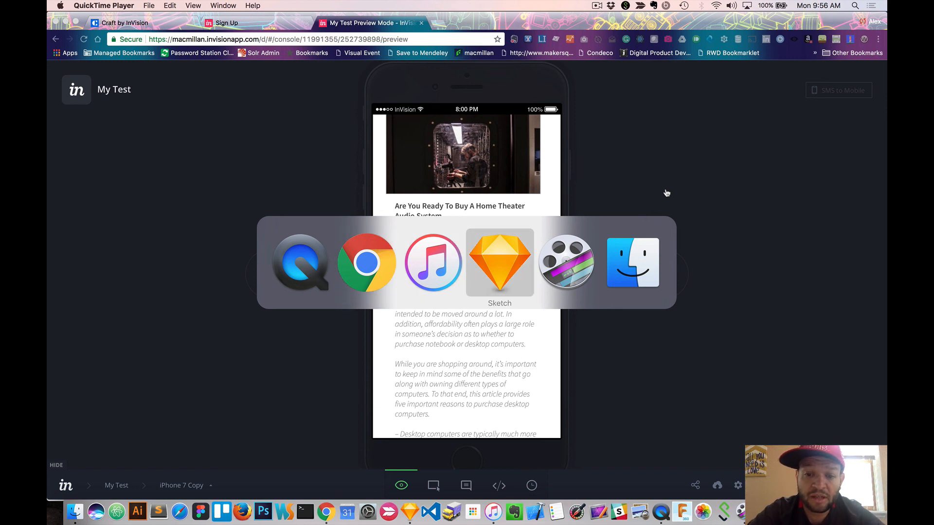
{"action": "key", "text": "Escape"}
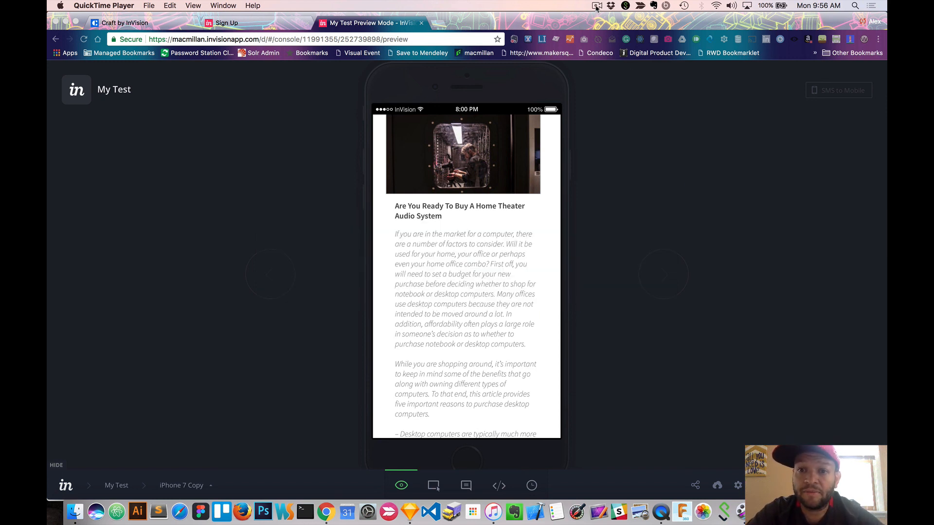